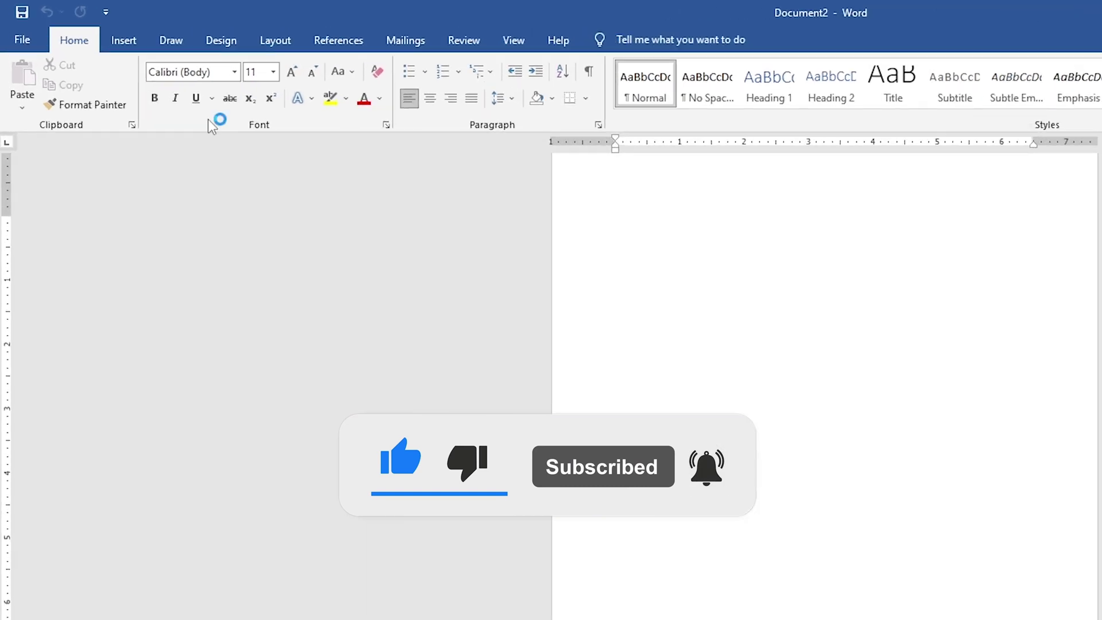
Step: Set the page size to A4 and apply Narrow 0.5-inch margins
click(266, 45)
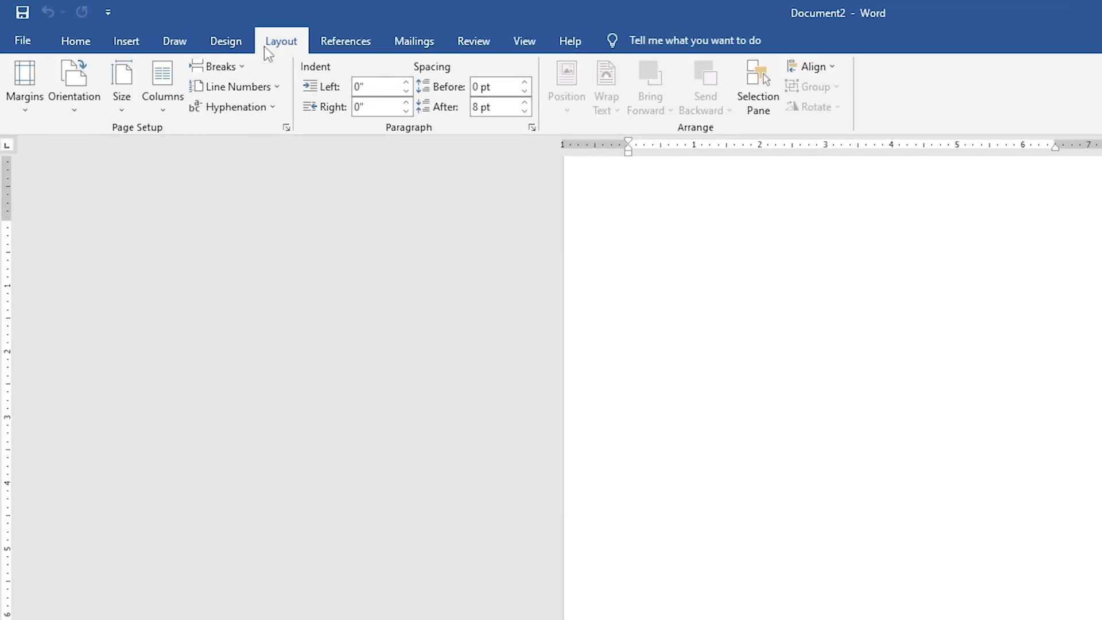
click(113, 106)
click(164, 372)
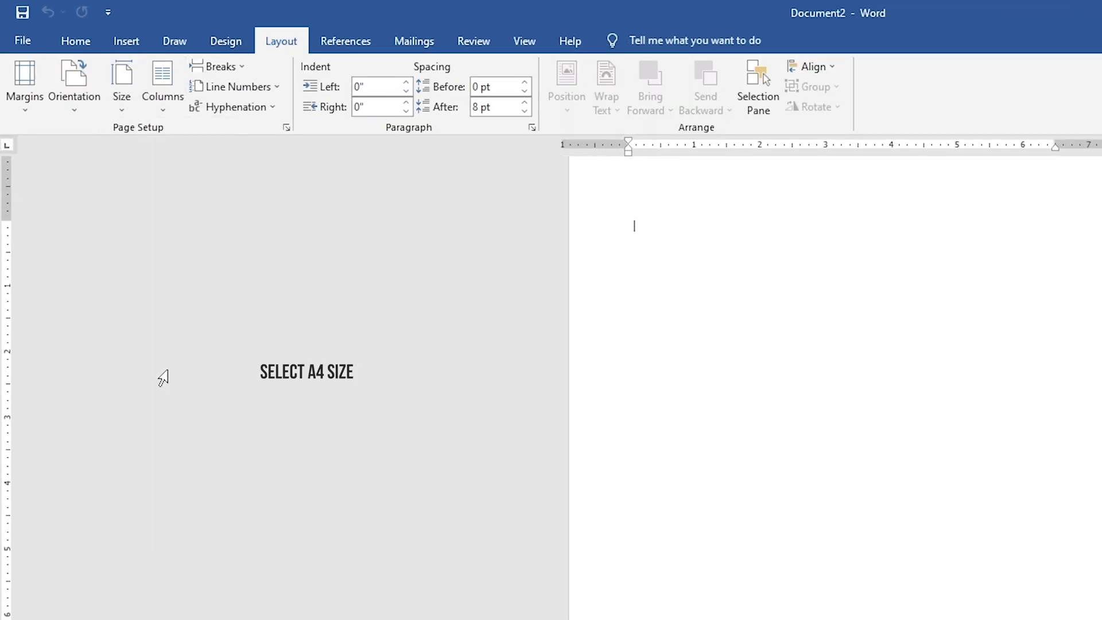
click(38, 109)
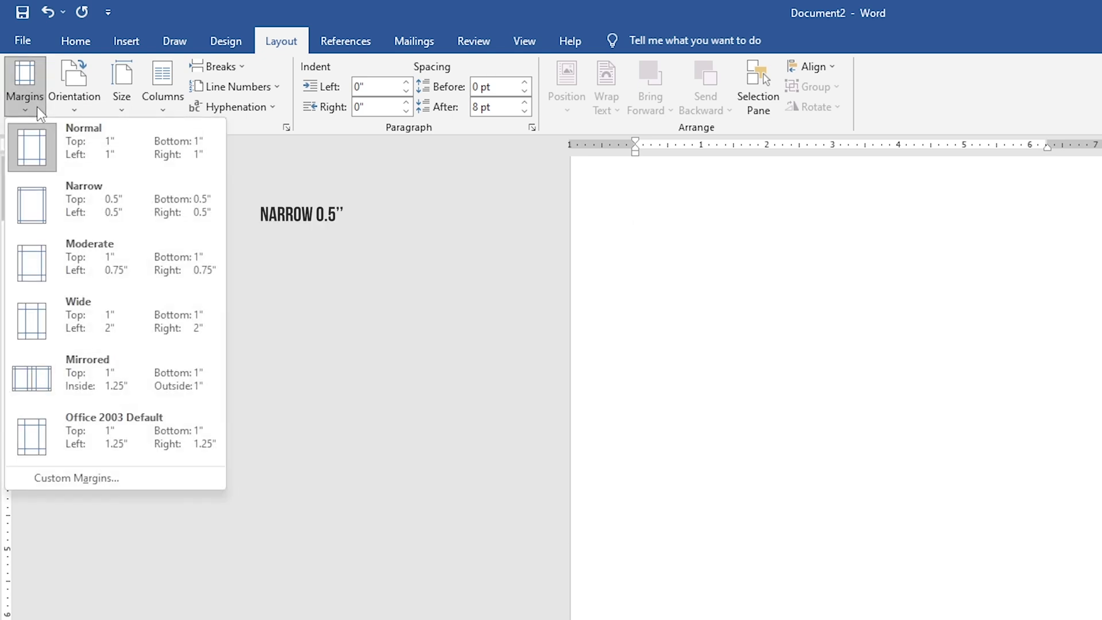
click(71, 203)
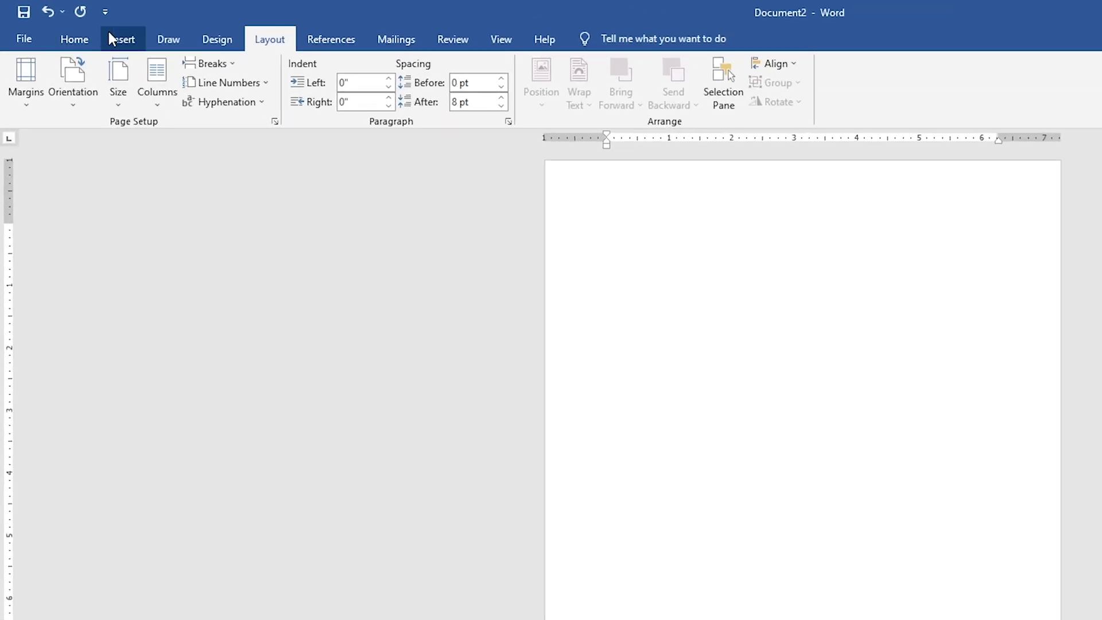
click(74, 28)
Step: Draw a full-height rectangle along the left edge, filled light grey with no outline
click(226, 106)
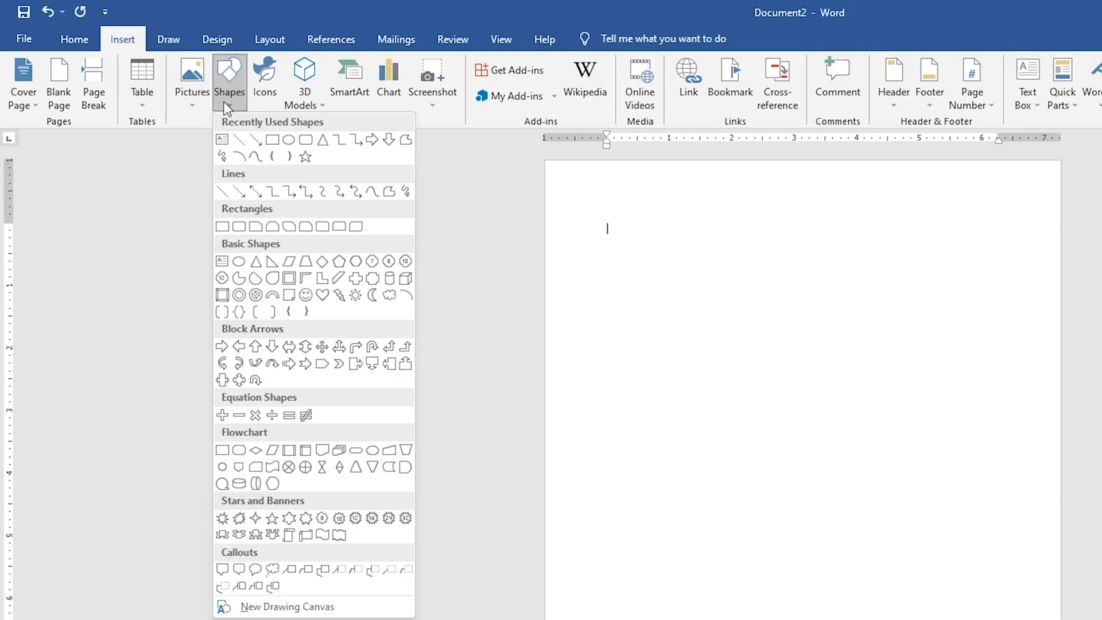
click(273, 139)
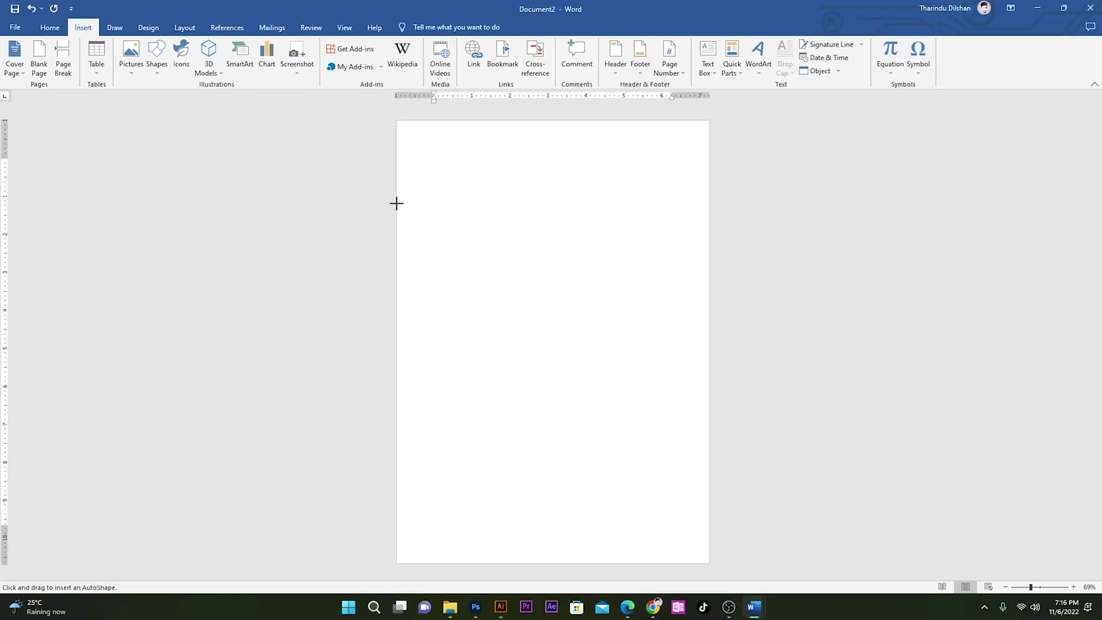
drag(396, 203, 506, 561)
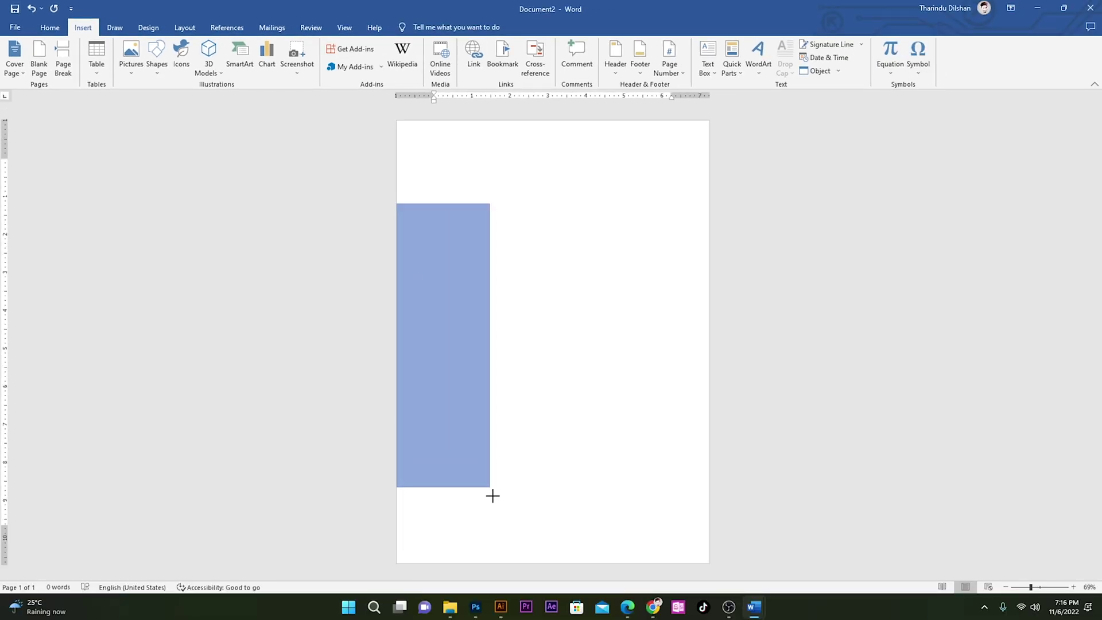
drag(506, 562, 513, 562)
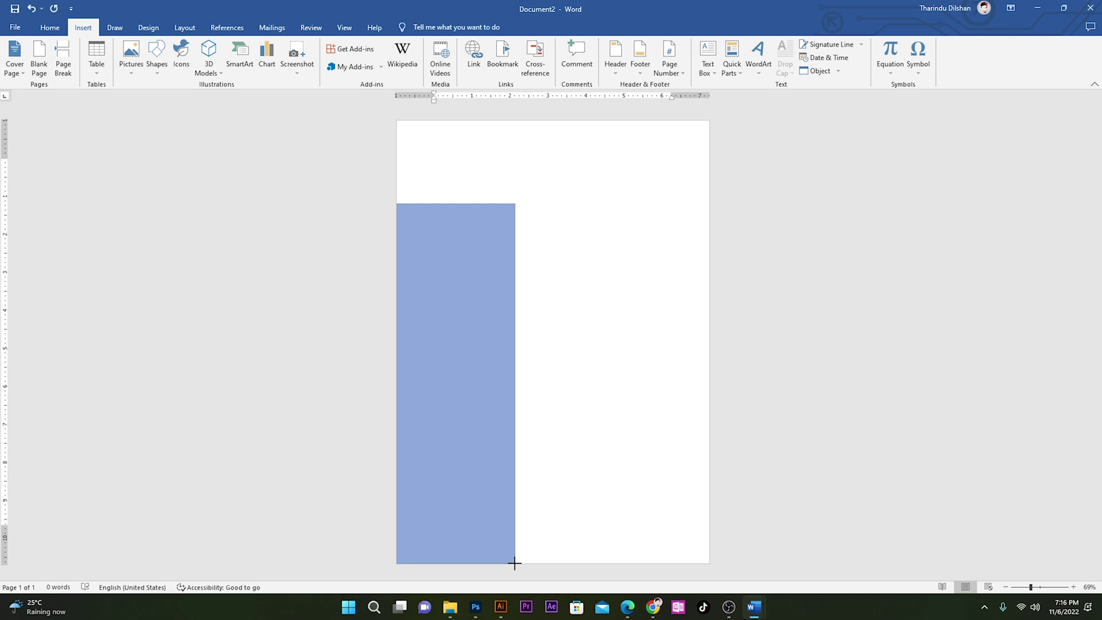
drag(514, 563, 515, 563)
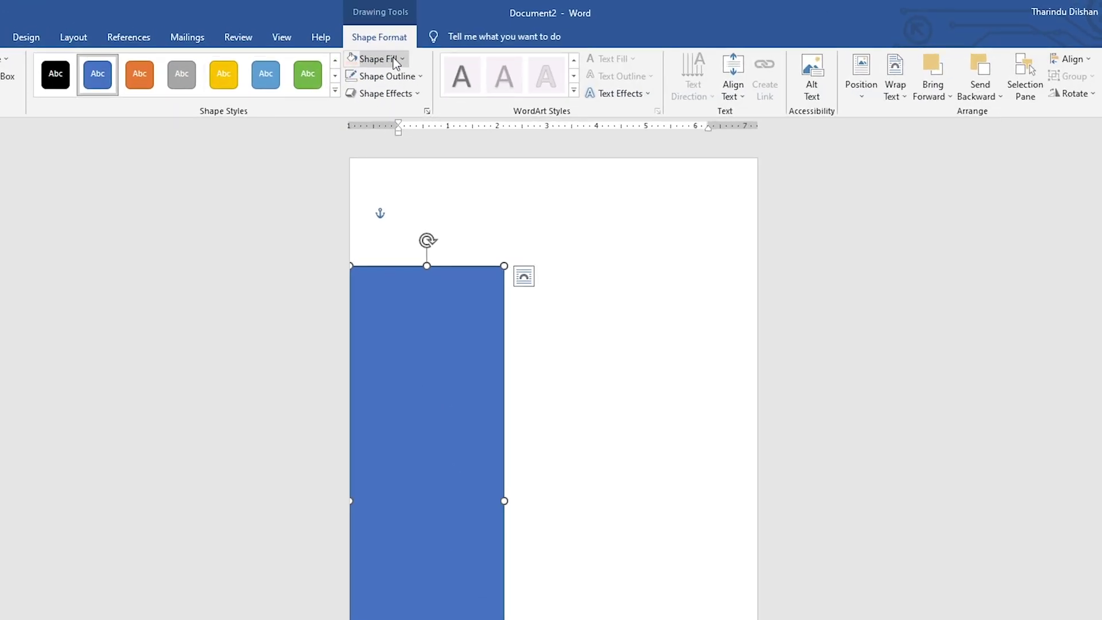
click(401, 56)
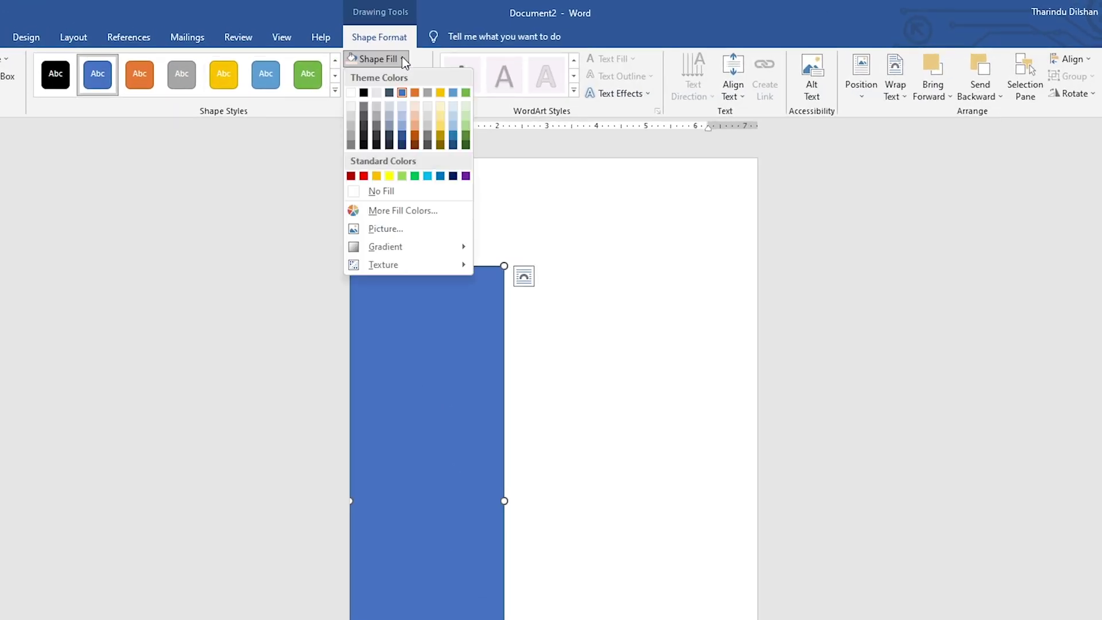
click(353, 107)
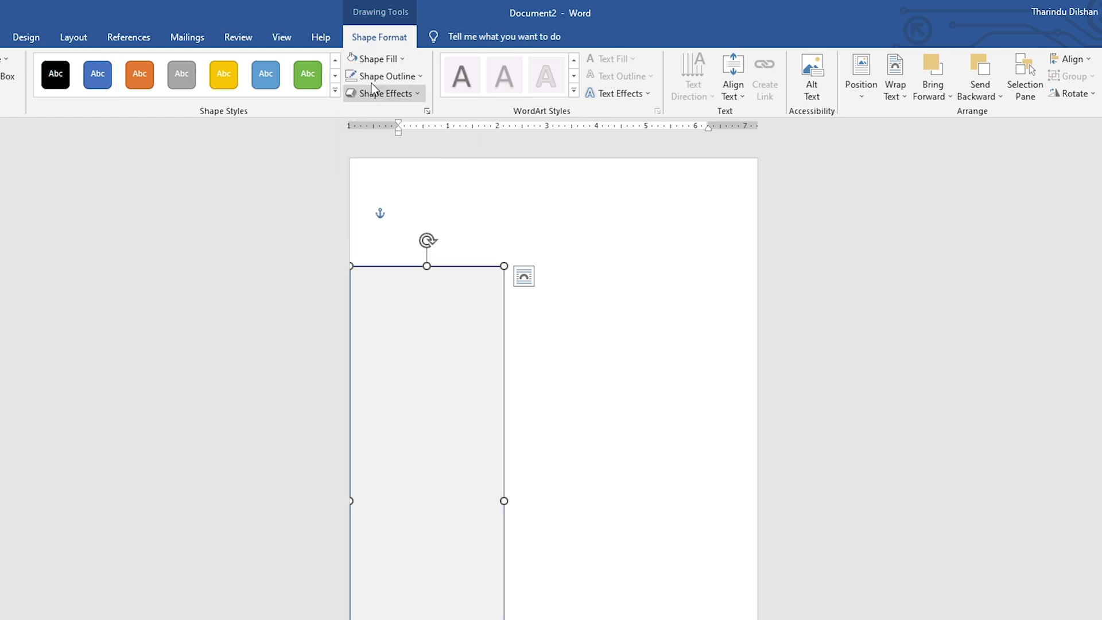
click(420, 76)
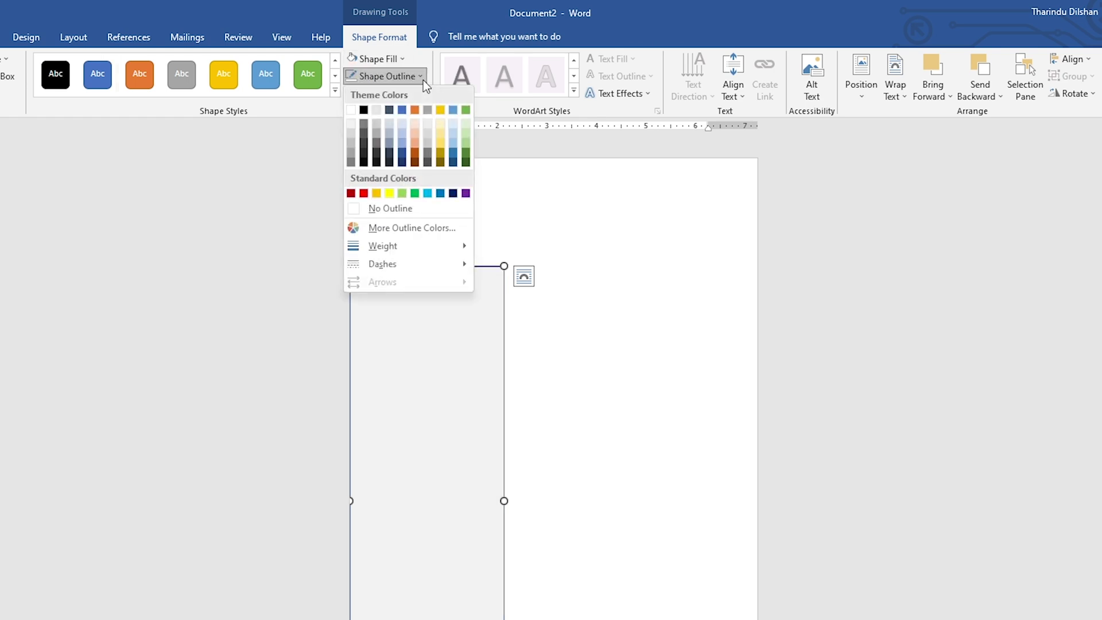
click(391, 208)
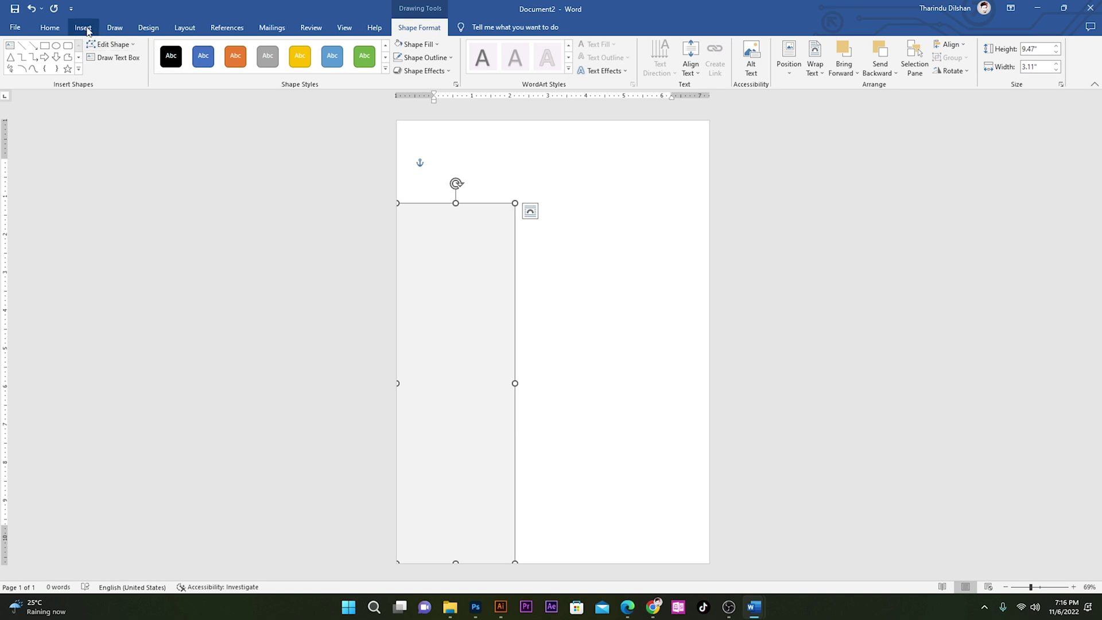
Step: Draw a white rounded square near the top-left of the sidebar
click(86, 28)
click(163, 78)
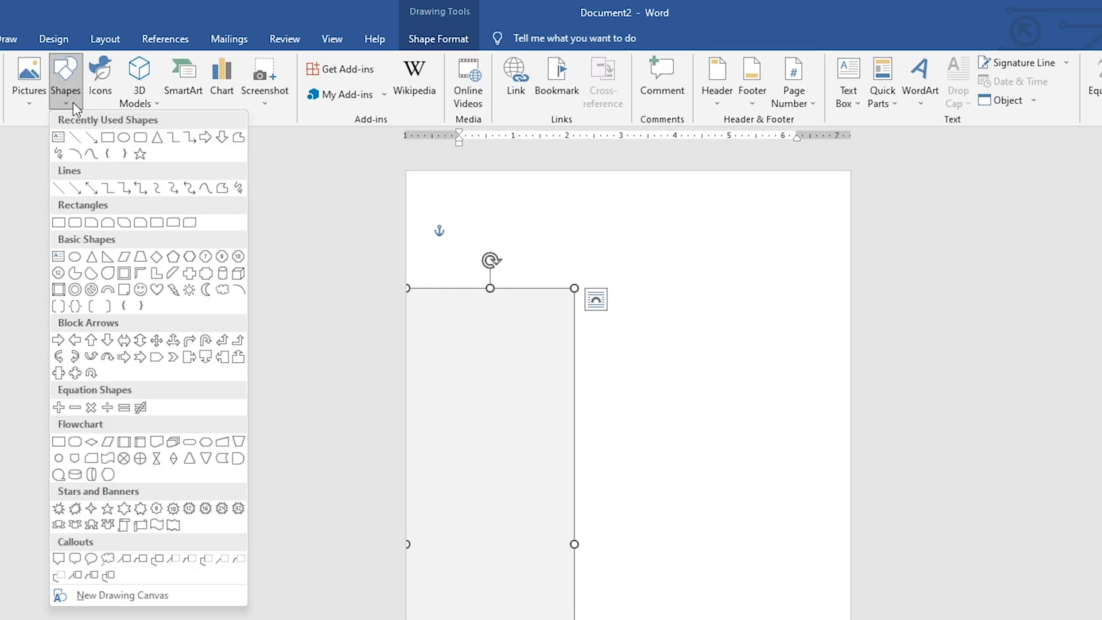
click(122, 140)
drag(437, 196, 553, 314)
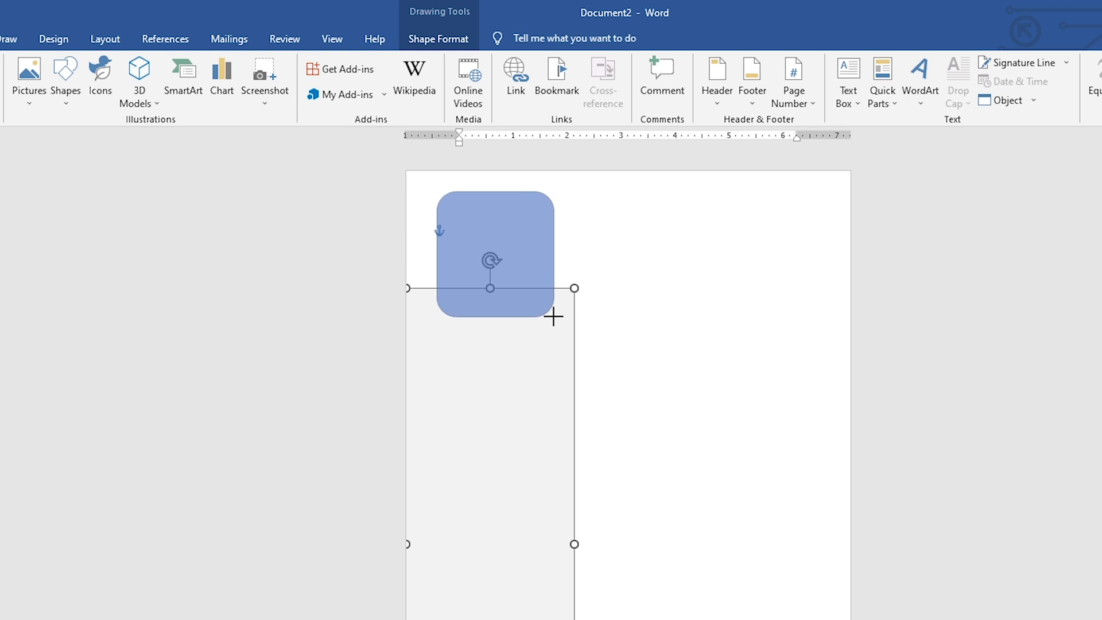
drag(553, 315, 553, 316)
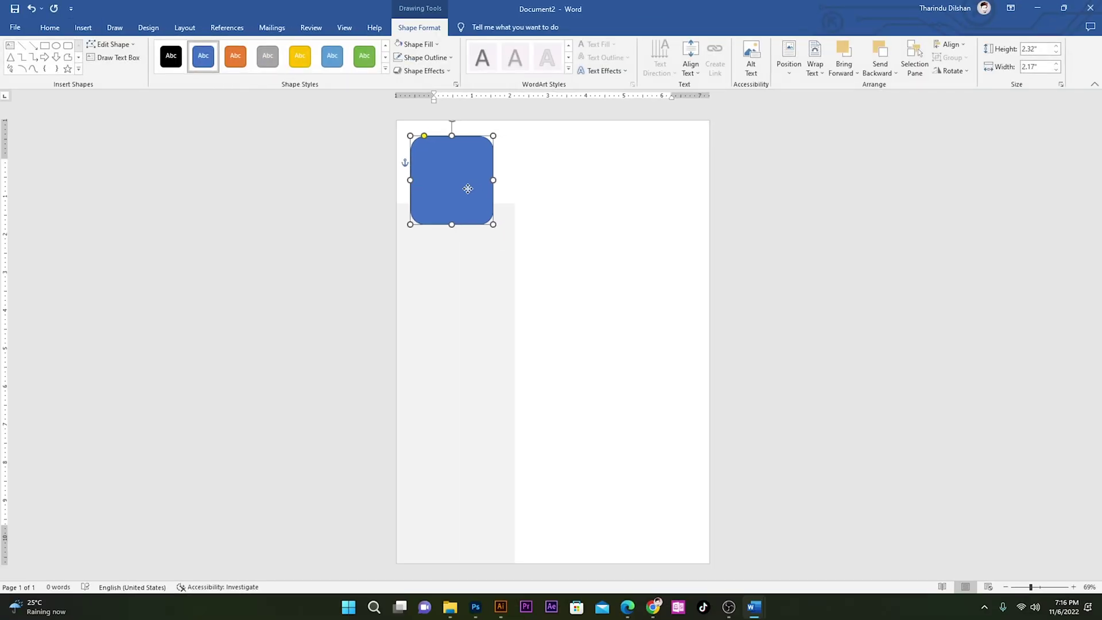
drag(493, 224, 504, 231)
click(418, 44)
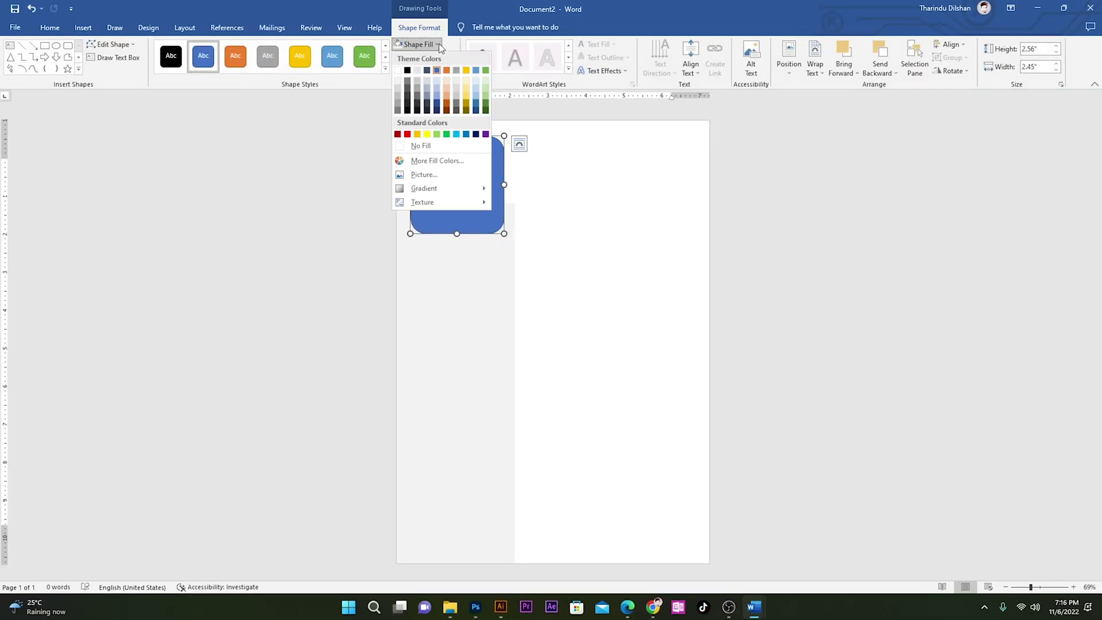
click(425, 145)
click(576, 203)
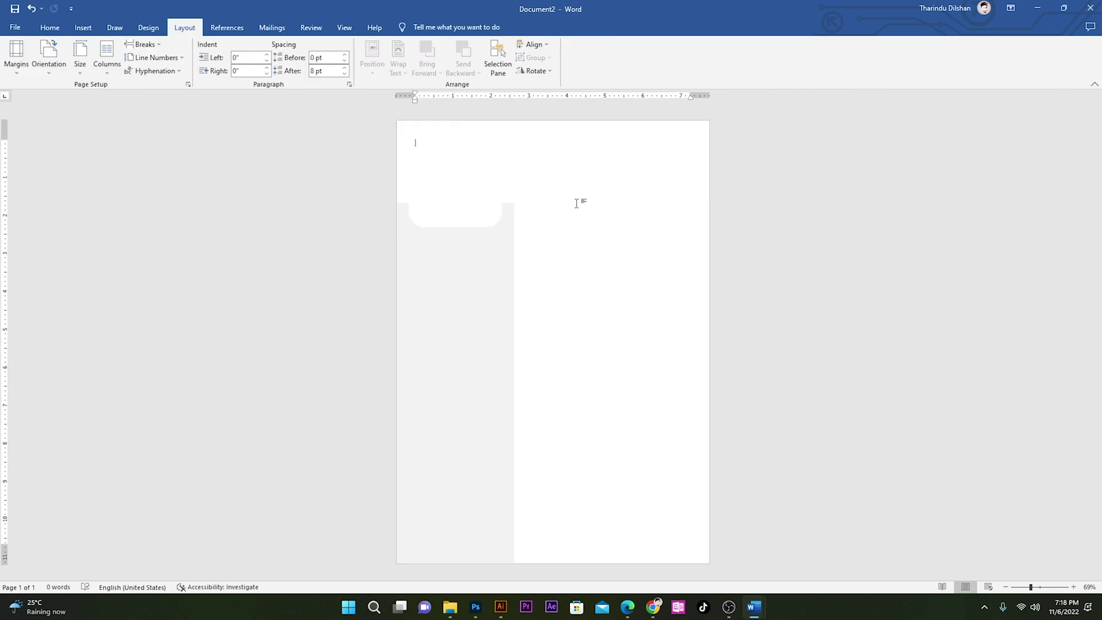
Step: Copy and paste the rounded square, then shrink the copy inside the white one
click(458, 191)
right_click(456, 190)
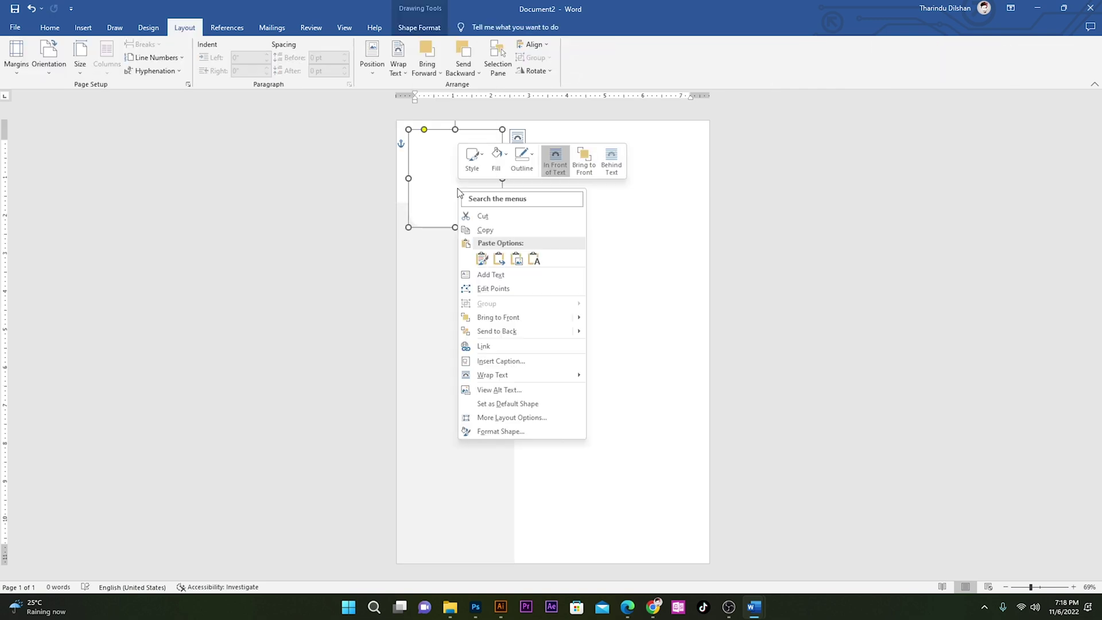
click(482, 230)
right_click(482, 264)
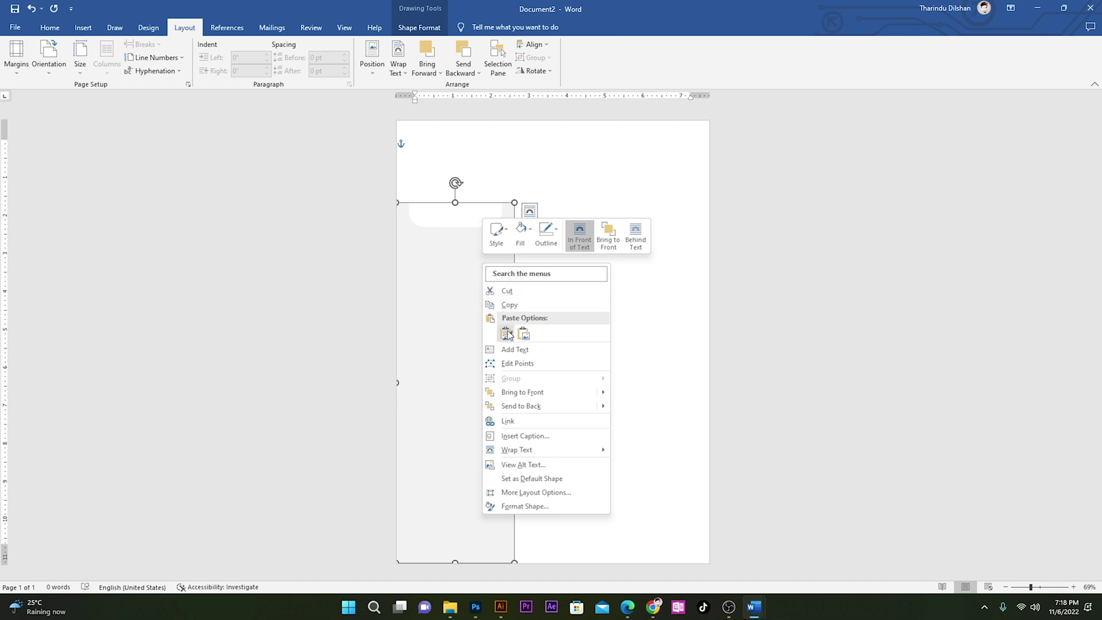
click(508, 335)
mouse_move(453, 290)
mouse_down()
mouse_move(467, 229)
mouse_move(492, 222)
mouse_up()
click(400, 32)
mouse_move(463, 185)
mouse_down()
mouse_move(467, 194)
mouse_move(418, 177)
mouse_up()
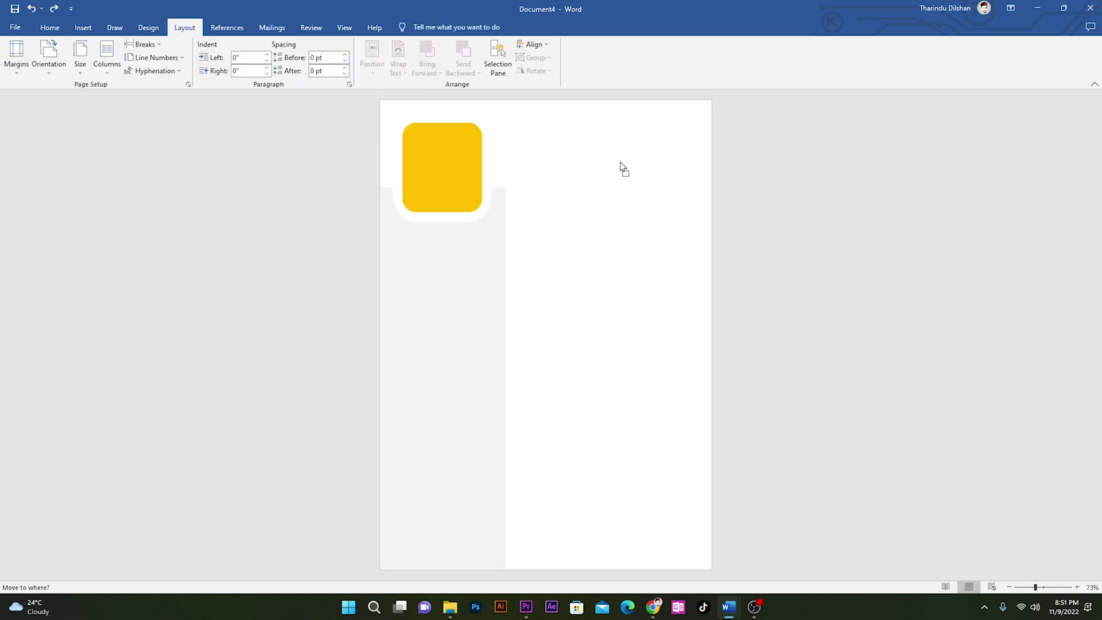
Step: Set the photo to In Front of Text and fit it into the yellow rounded square
click(581, 170)
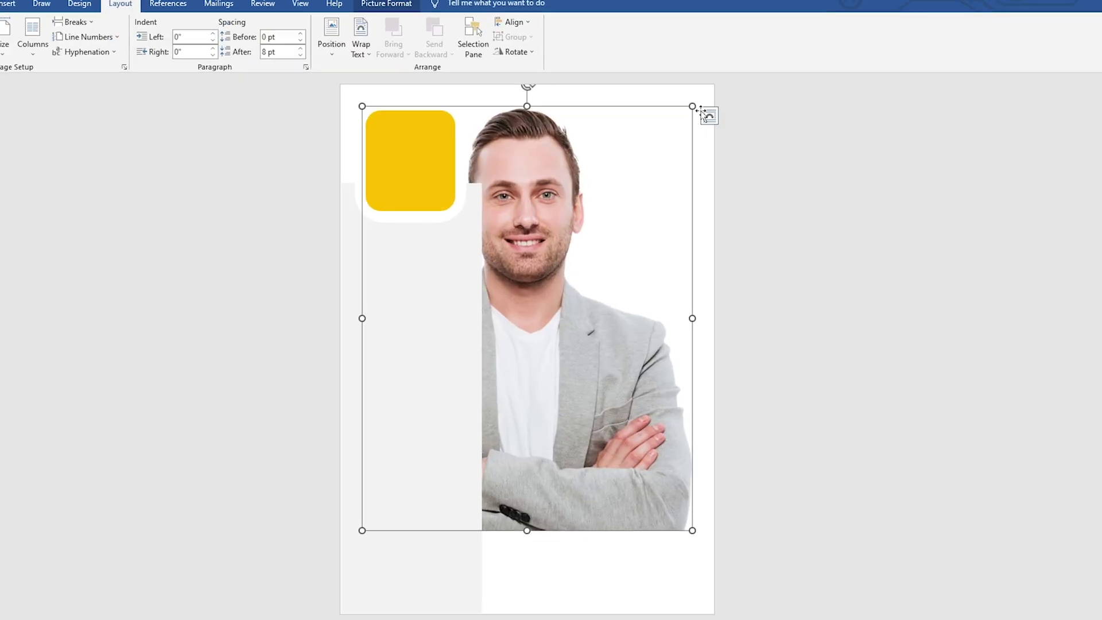
click(706, 128)
click(843, 239)
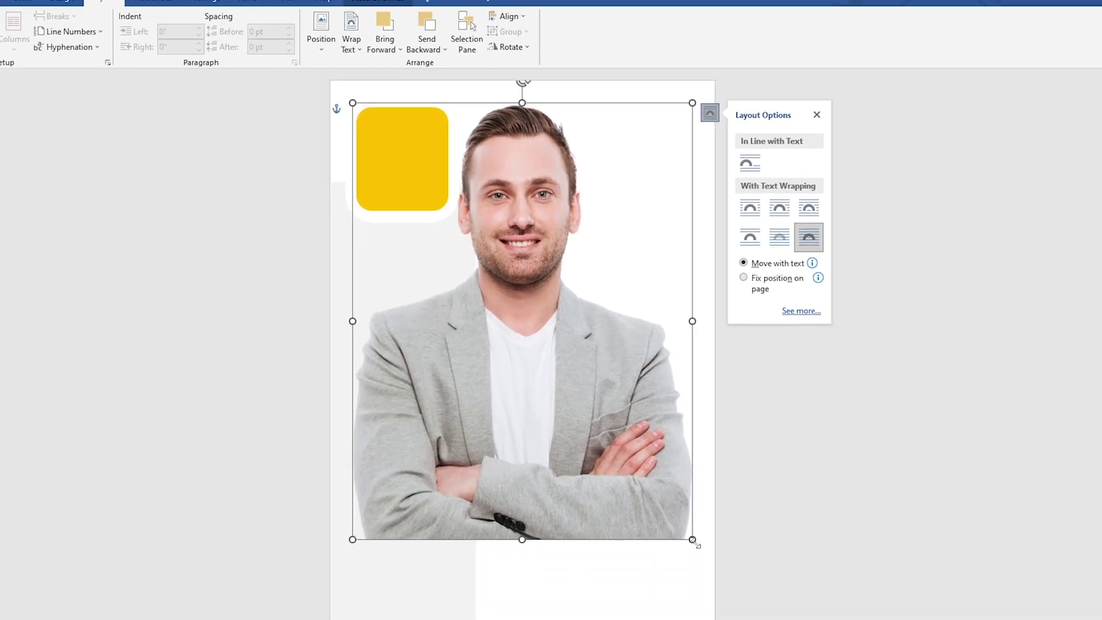
mouse_move(693, 539)
mouse_down()
mouse_move(504, 235)
mouse_move(440, 186)
mouse_up()
key(Down)
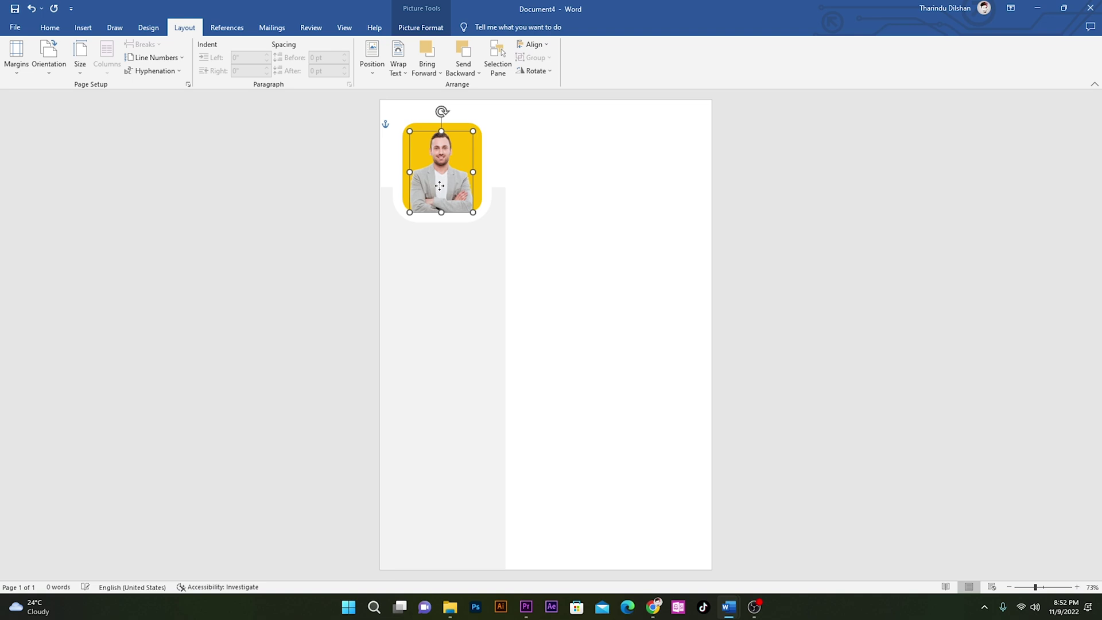
drag(472, 132, 478, 131)
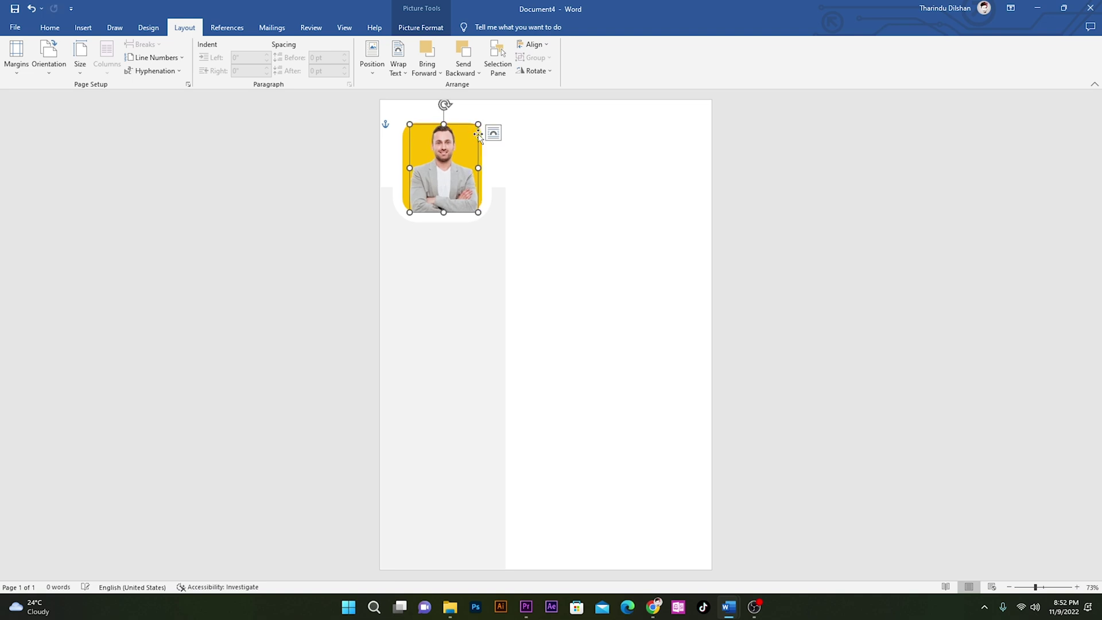
key(Escape)
drag(1036, 588, 1032, 587)
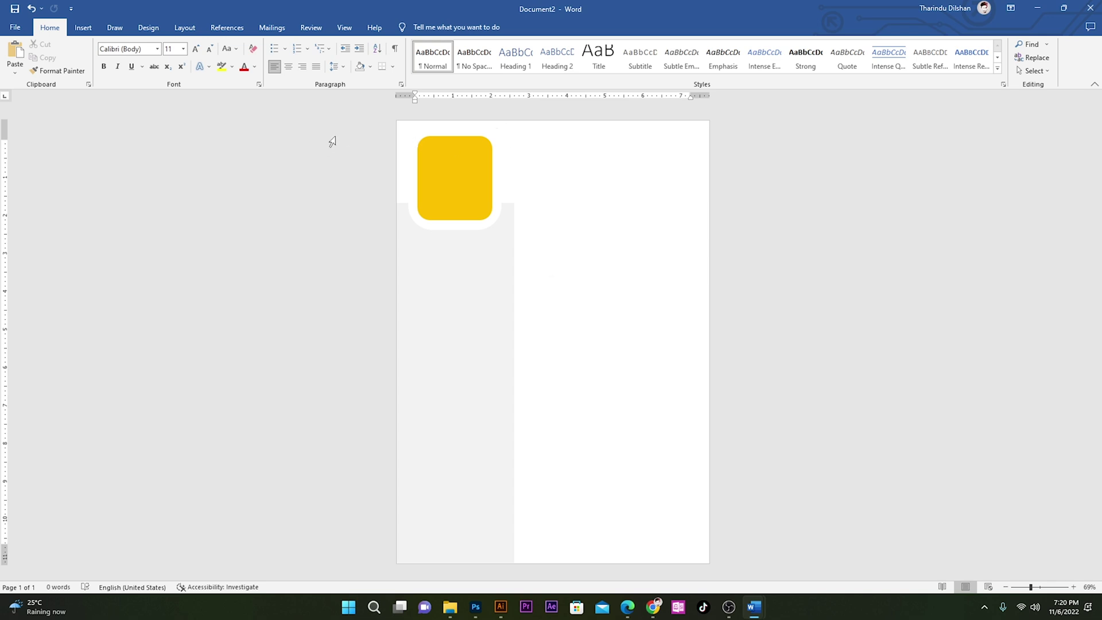
Step: Add a Simple Text Box beside the yellow square with no fill and no outline
click(82, 28)
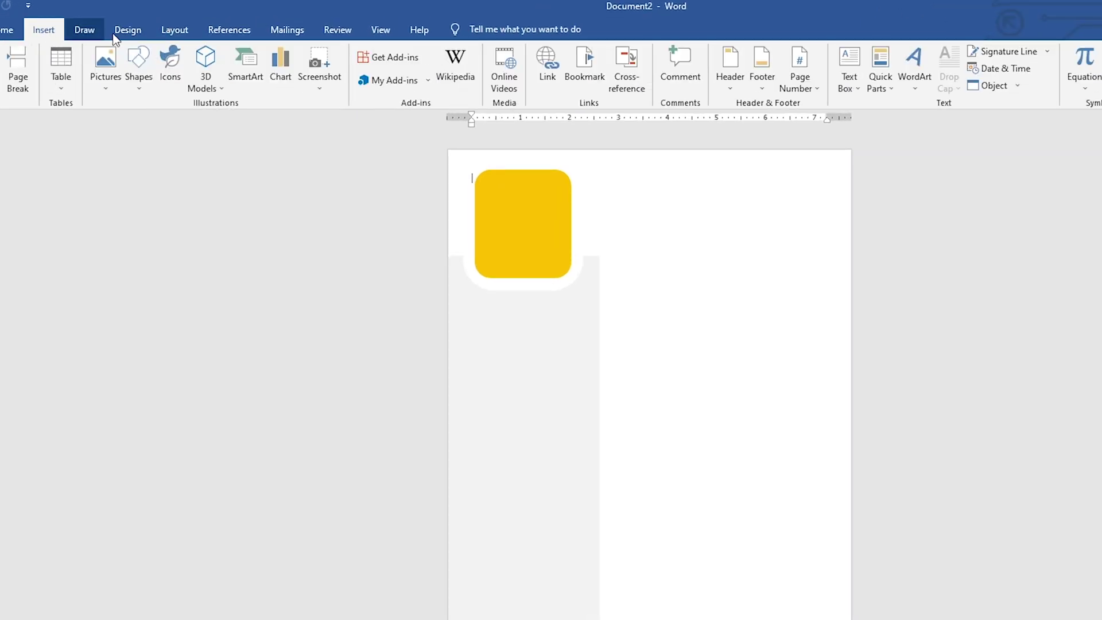
click(863, 79)
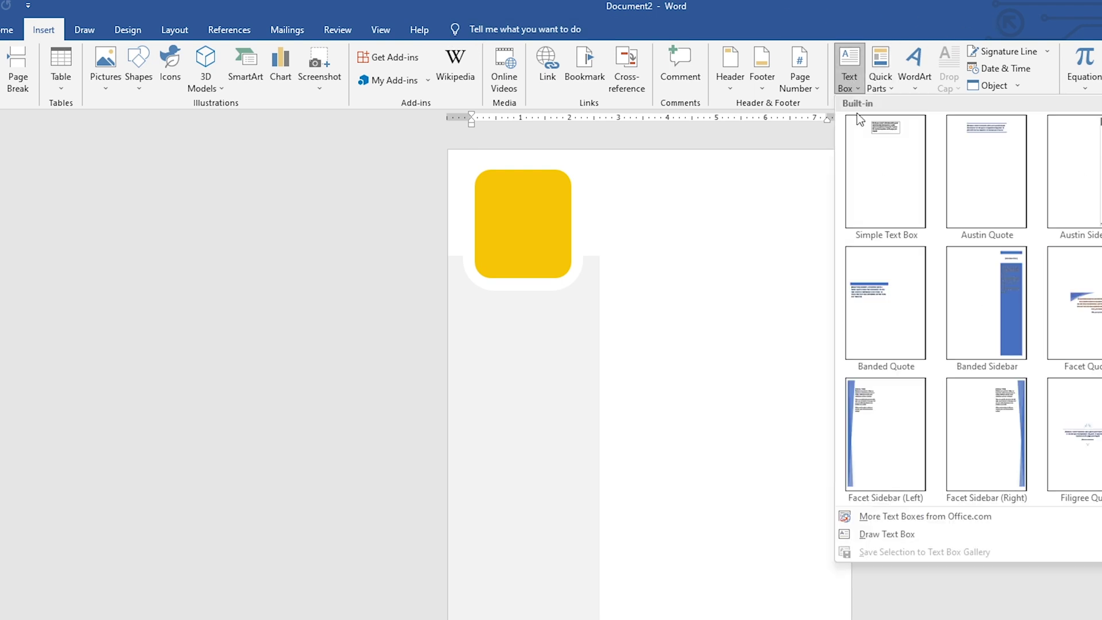
click(873, 191)
drag(668, 183, 717, 172)
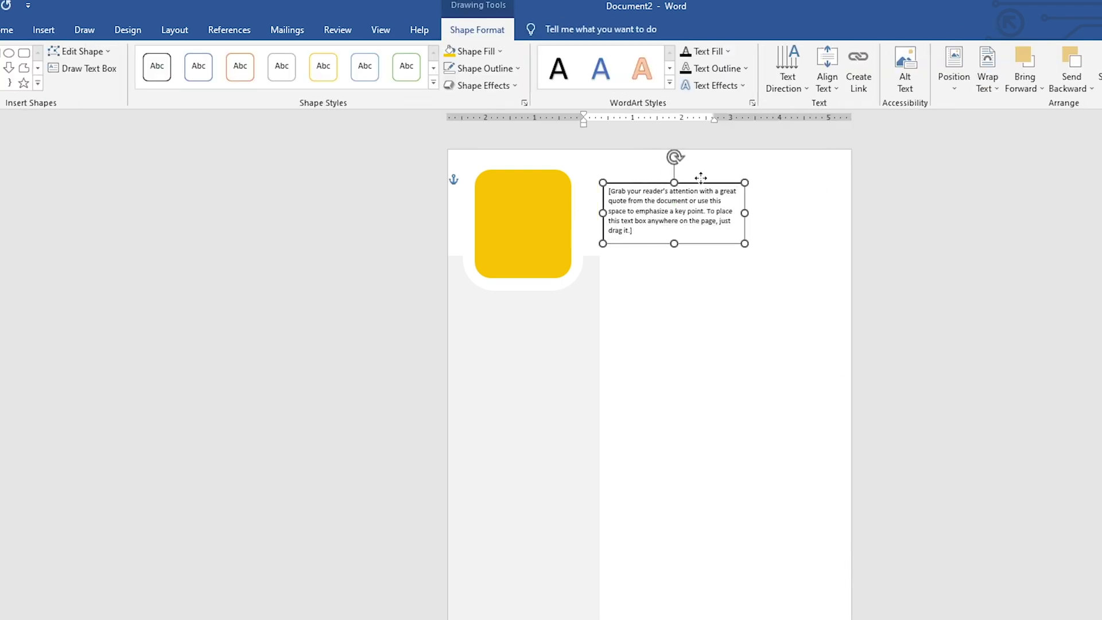
click(503, 51)
click(494, 182)
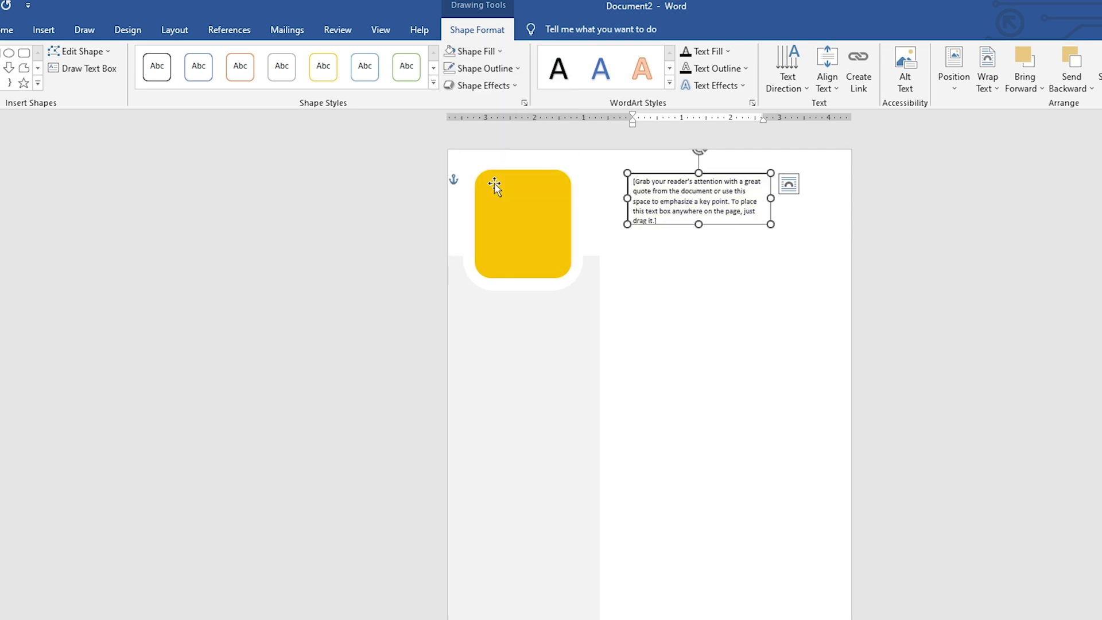
click(508, 71)
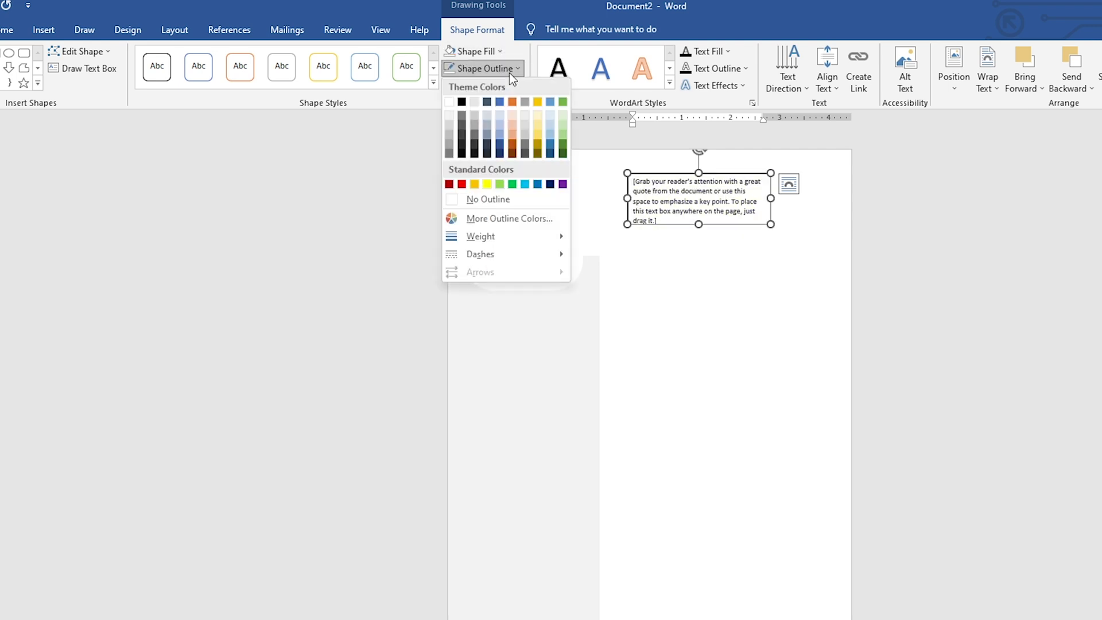
click(503, 200)
Step: Replace the placeholder with the name 'OLIER' in Bebas Neue at a larger size
click(711, 190)
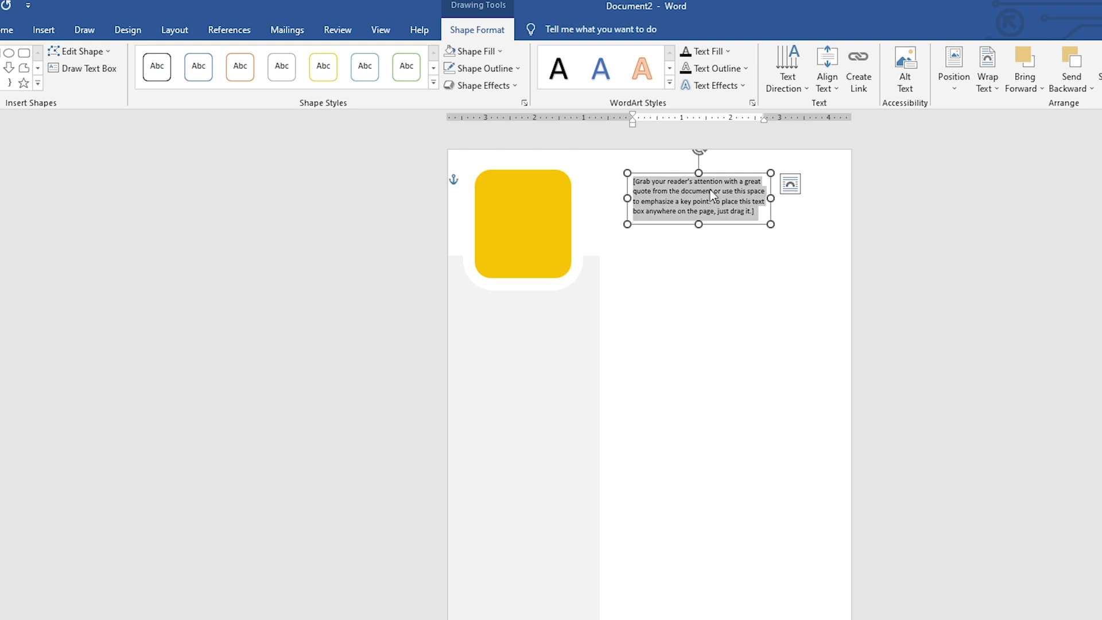
key(Delete)
drag(771, 194, 805, 195)
click(7, 29)
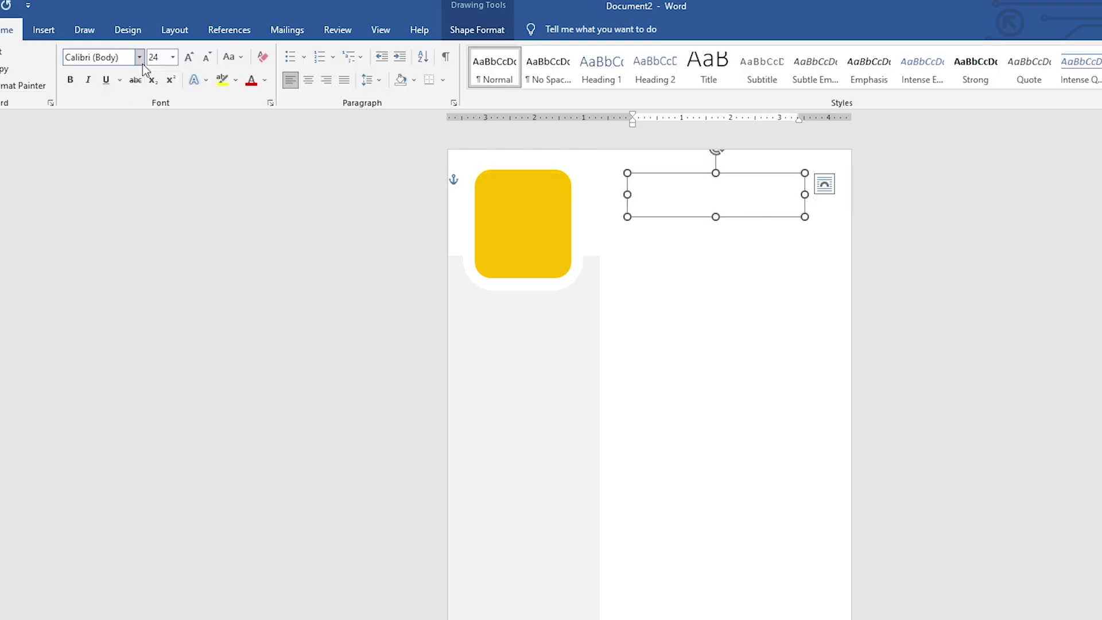
click(139, 57)
click(132, 179)
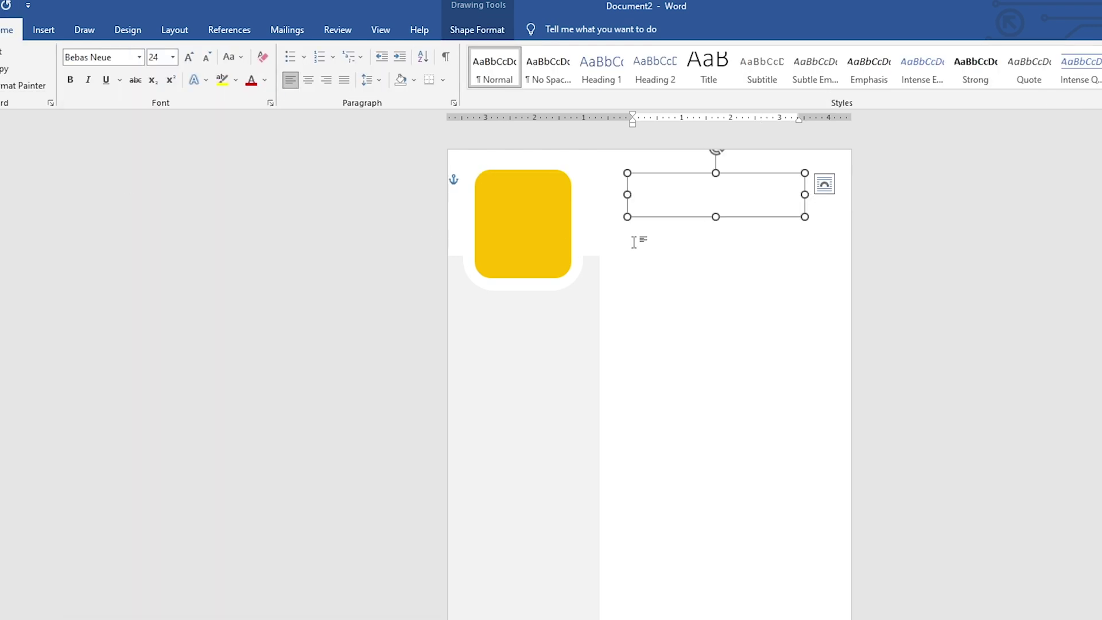
text(OLIER)
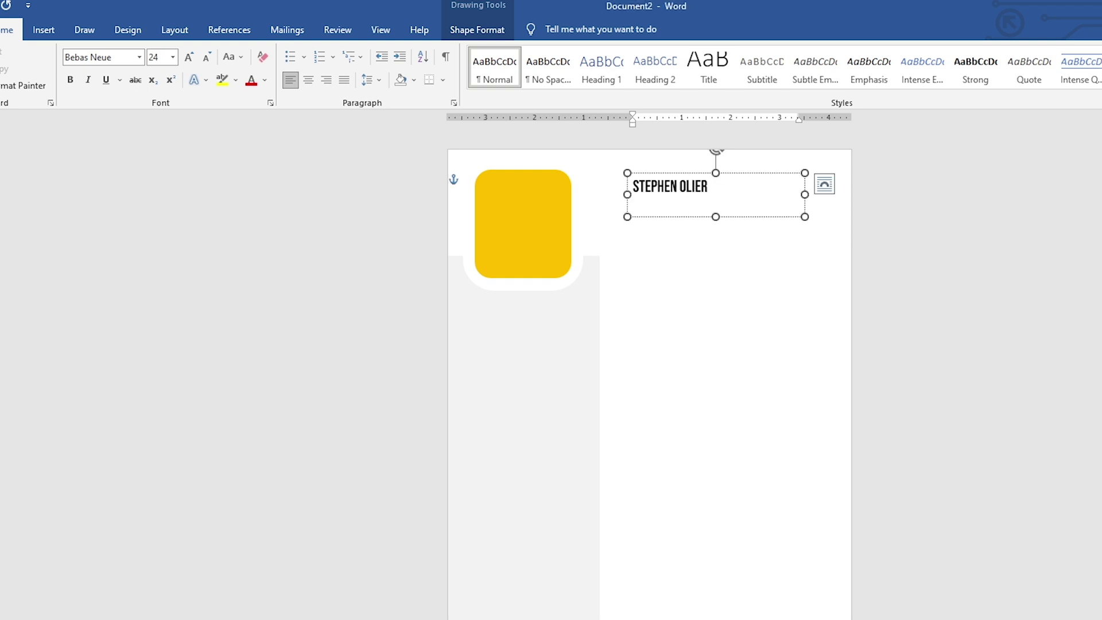
click(172, 58)
click(152, 281)
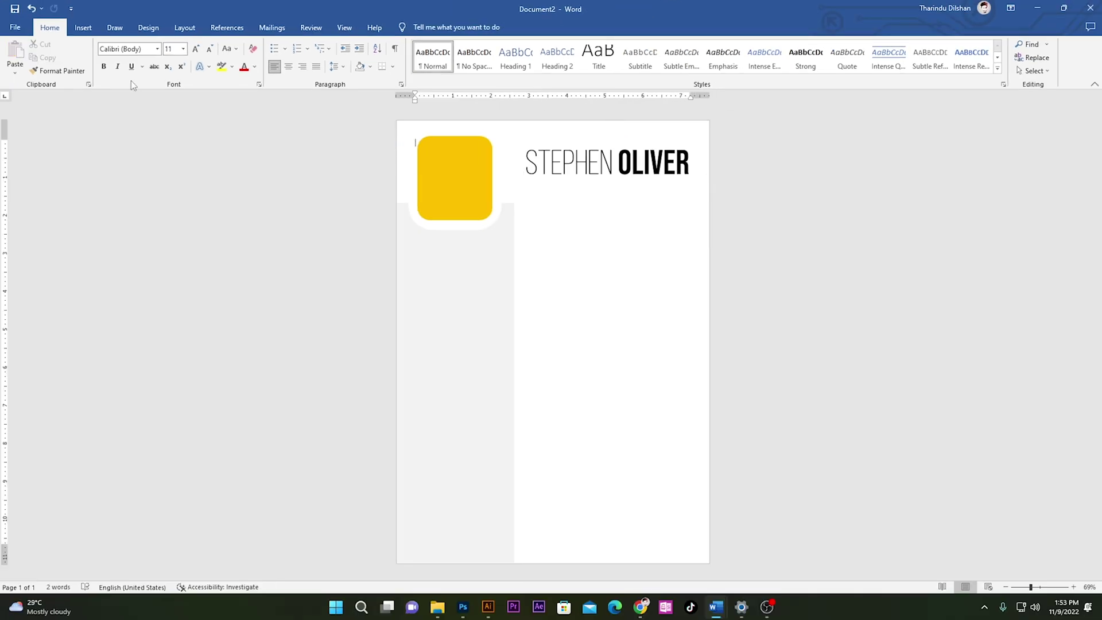
click(83, 28)
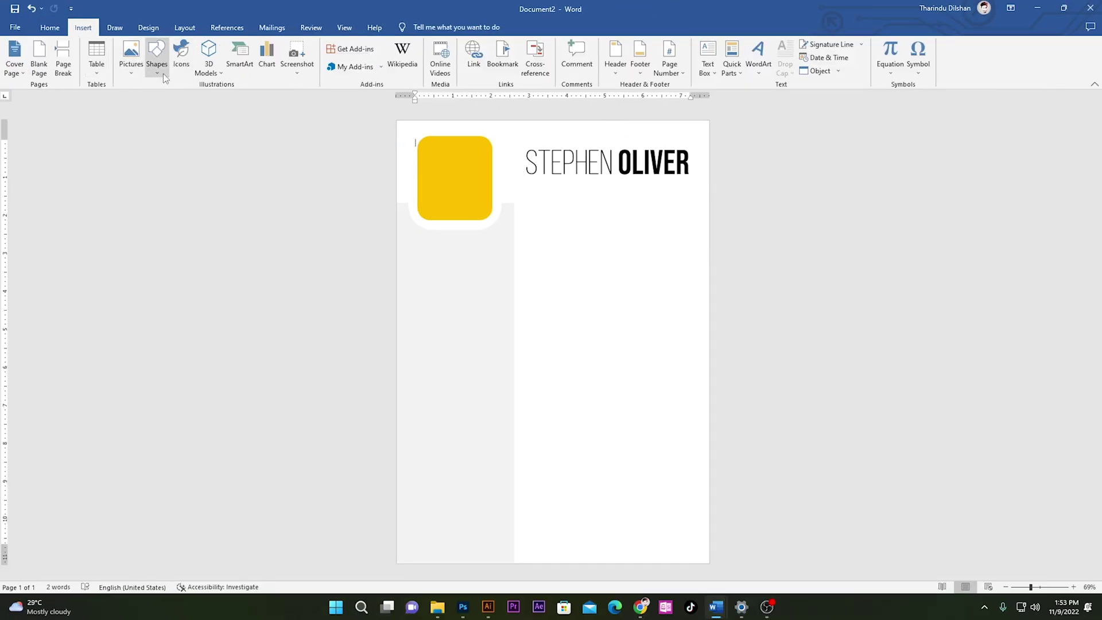
Step: Draw a rectangle strip under the 'OLIE' heading, filled yellow with no outline
click(163, 74)
click(186, 102)
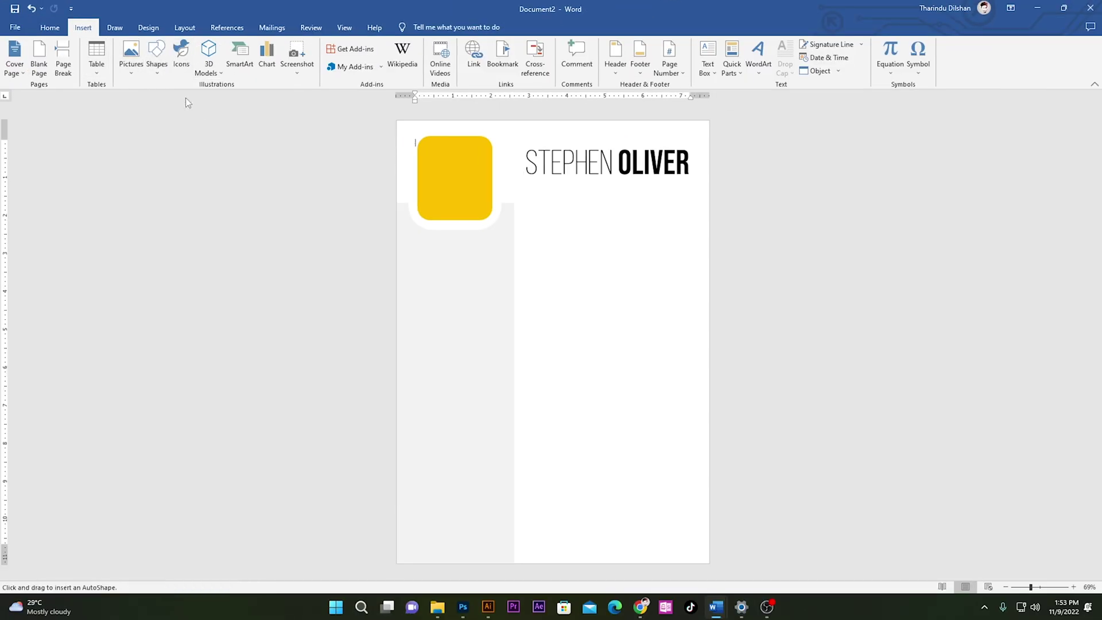
drag(513, 203, 530, 209)
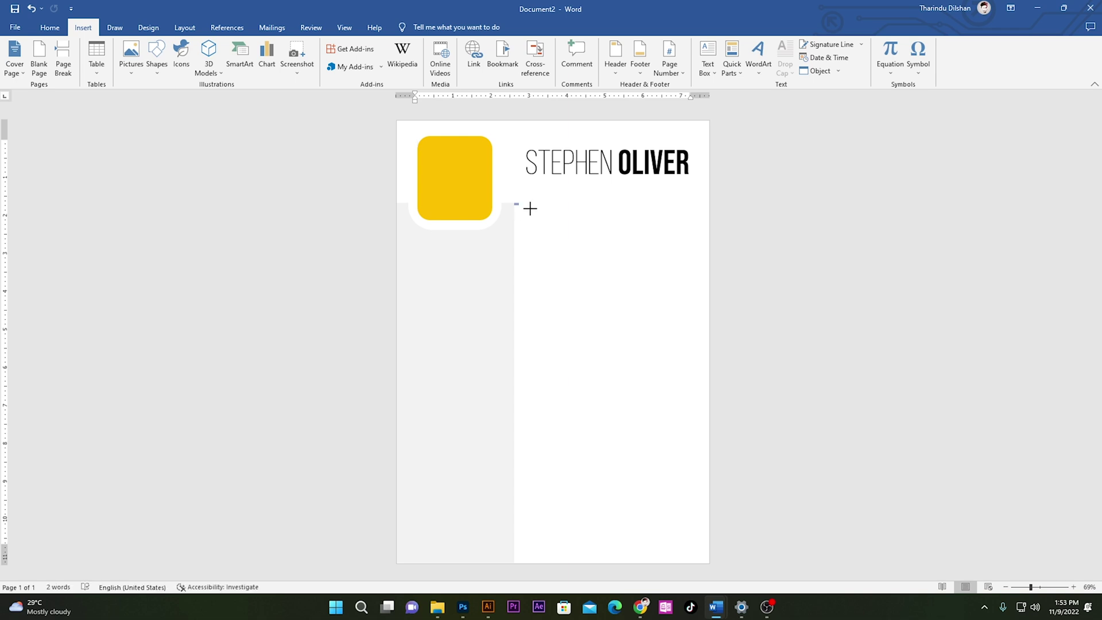
drag(604, 219, 661, 228)
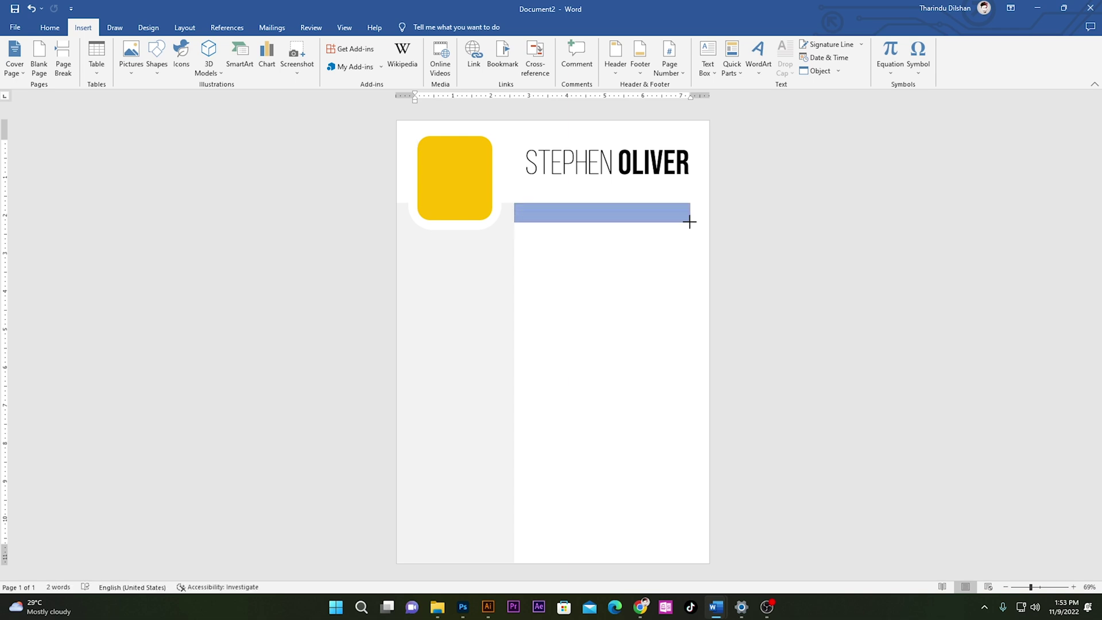
drag(689, 225, 691, 225)
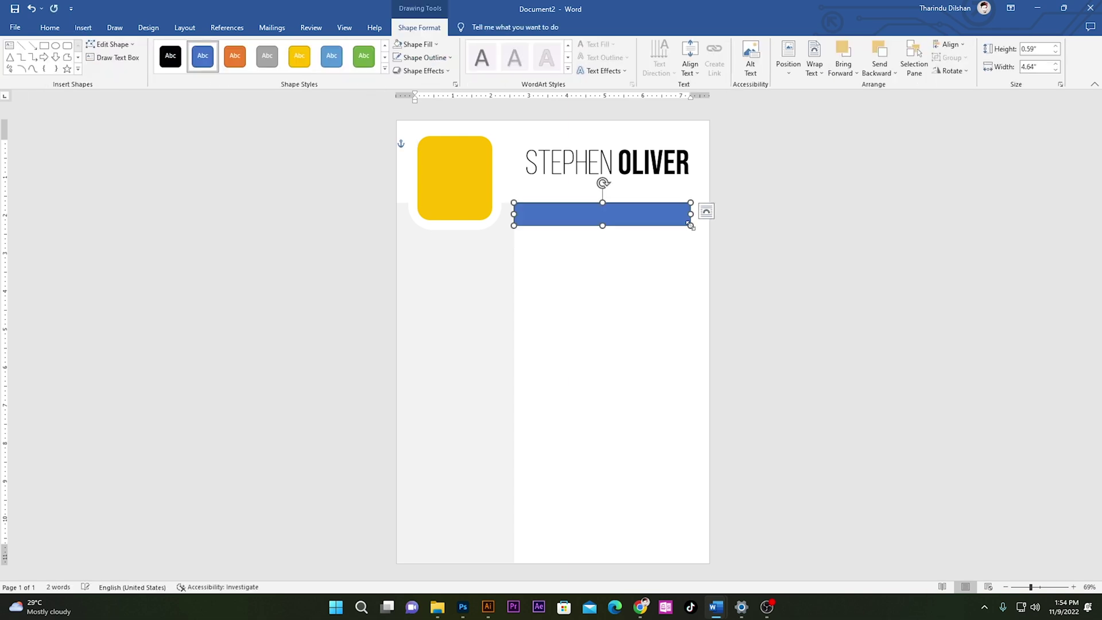
click(424, 44)
click(466, 70)
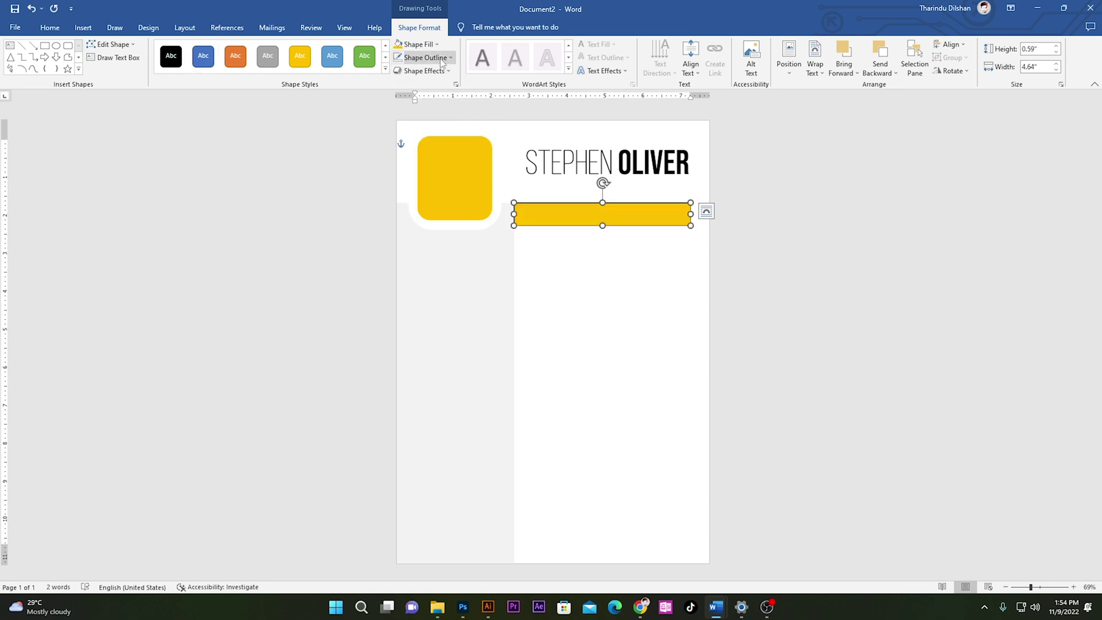
click(424, 58)
click(440, 164)
Step: Insert a borderless text box below the band containing a 2×3 table
click(83, 27)
click(714, 57)
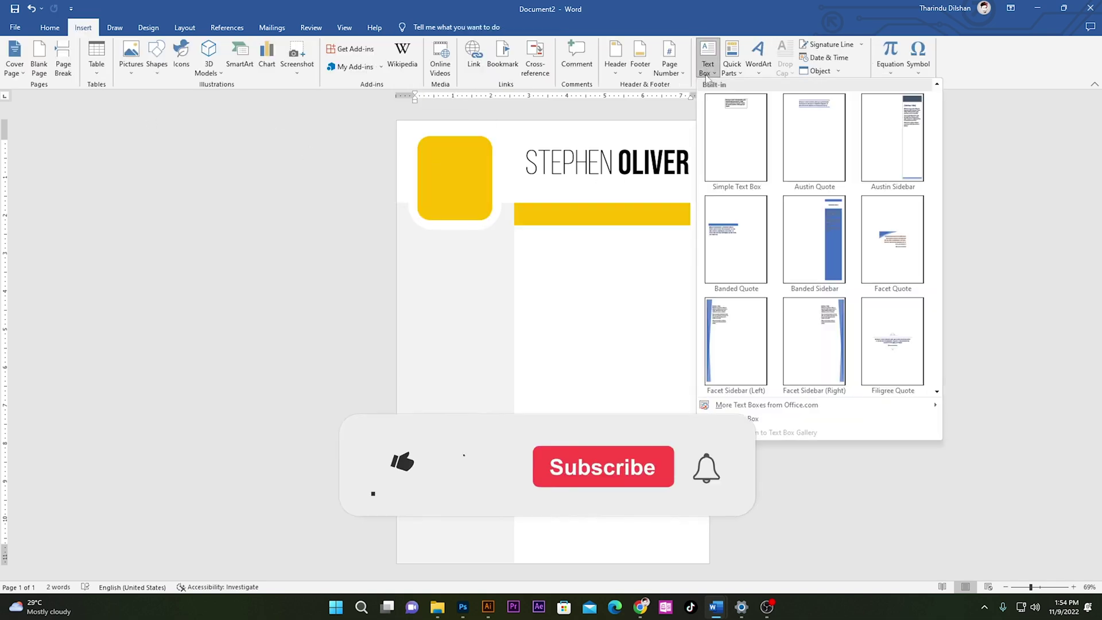
click(735, 131)
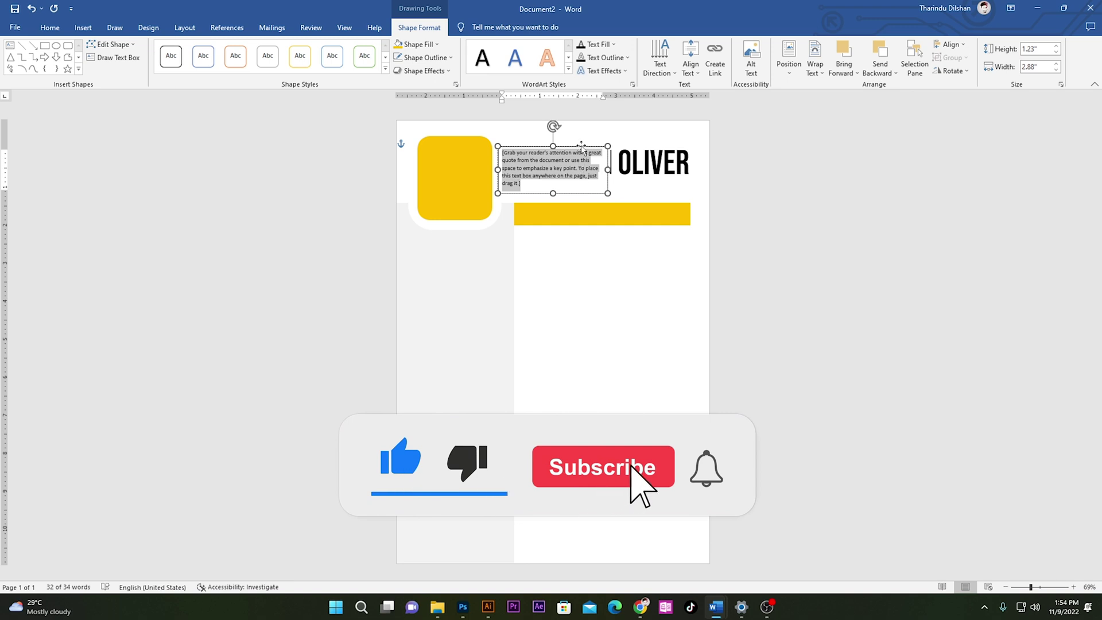
drag(582, 146, 613, 236)
click(597, 252)
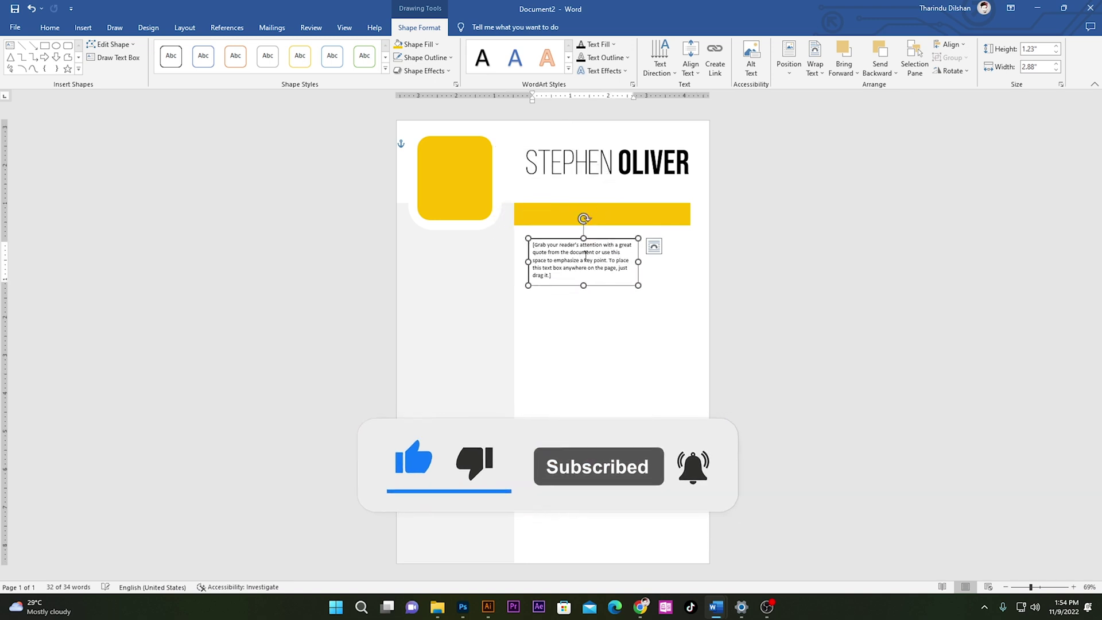
click(83, 27)
click(96, 57)
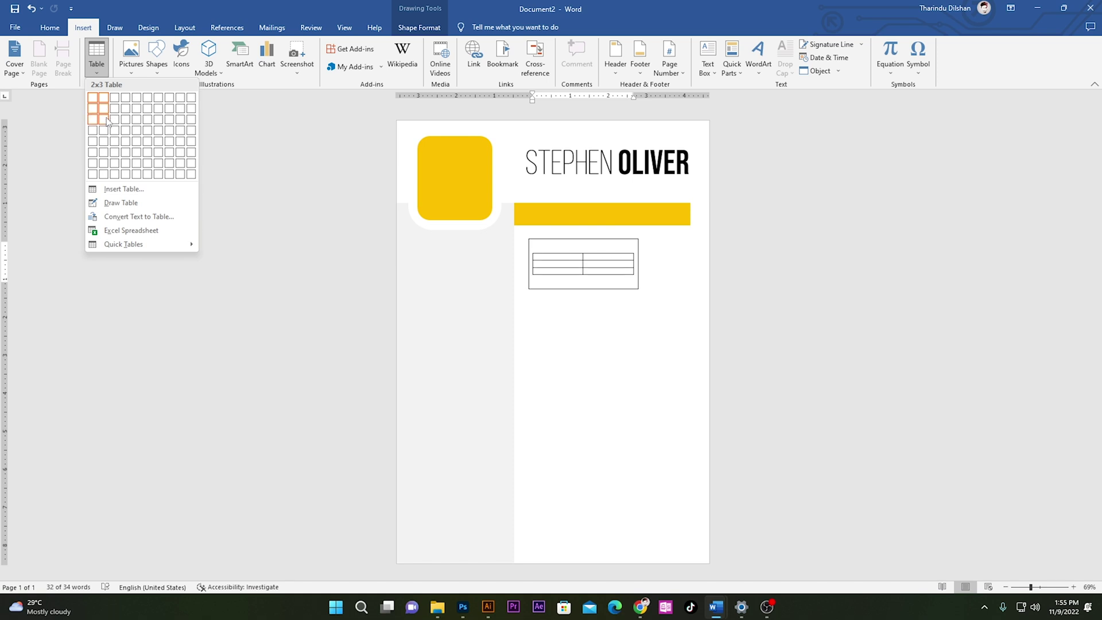
click(107, 119)
click(419, 27)
click(416, 44)
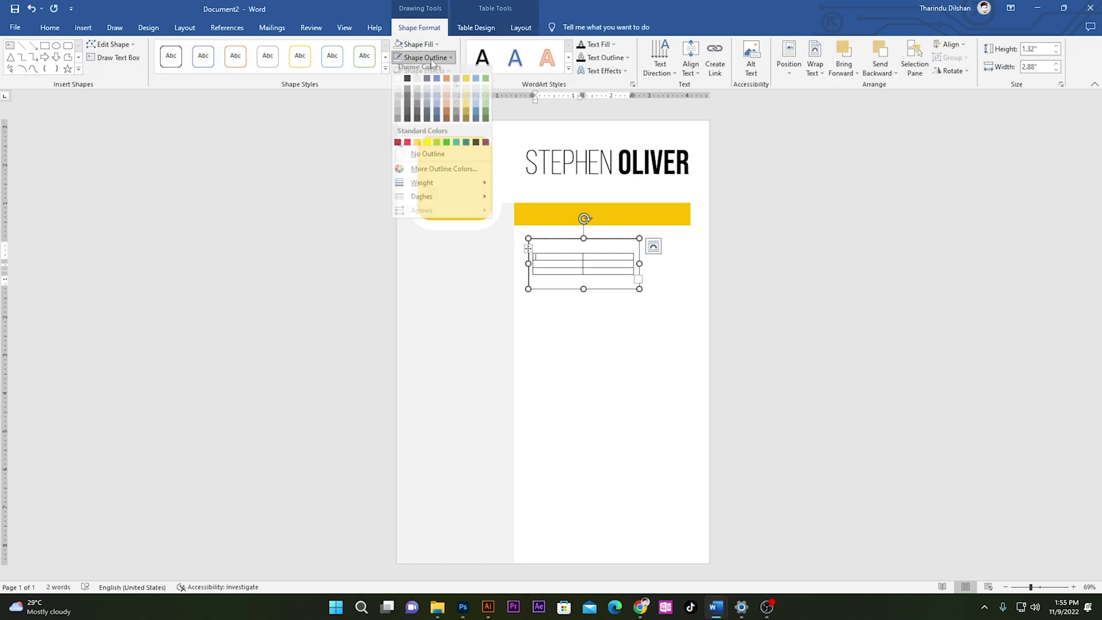
Step: Resize the table's text box and paste the date range and Company Name into the first cell
mouse_move(639, 289)
mouse_down()
mouse_move(686, 331)
mouse_move(662, 310)
mouse_move(683, 320)
mouse_up()
drag(528, 238, 517, 228)
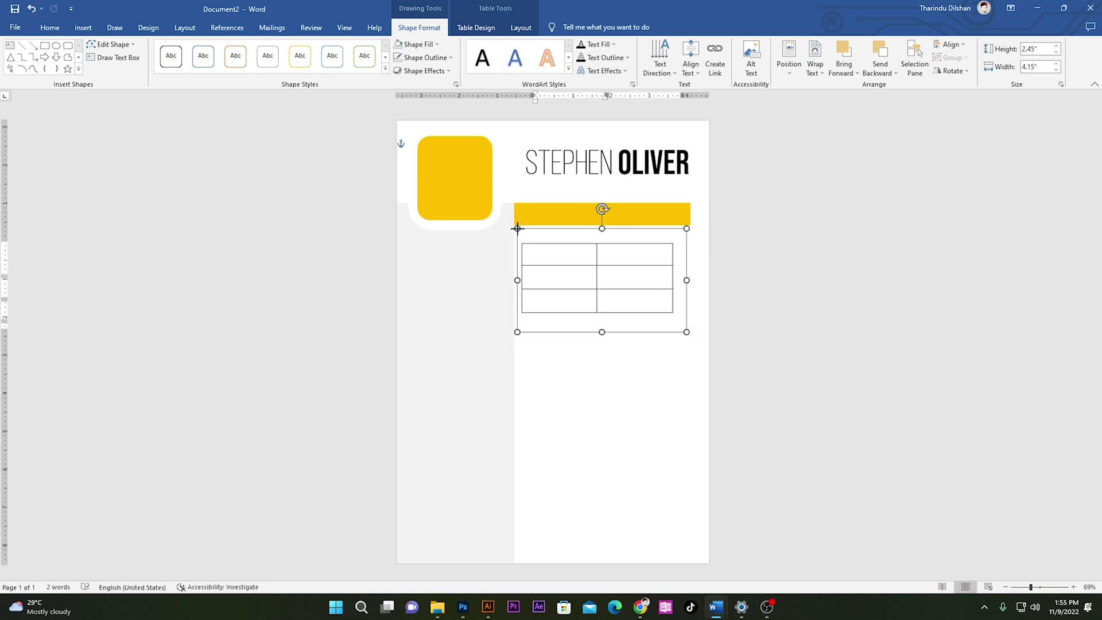
drag(686, 280, 696, 279)
click(515, 237)
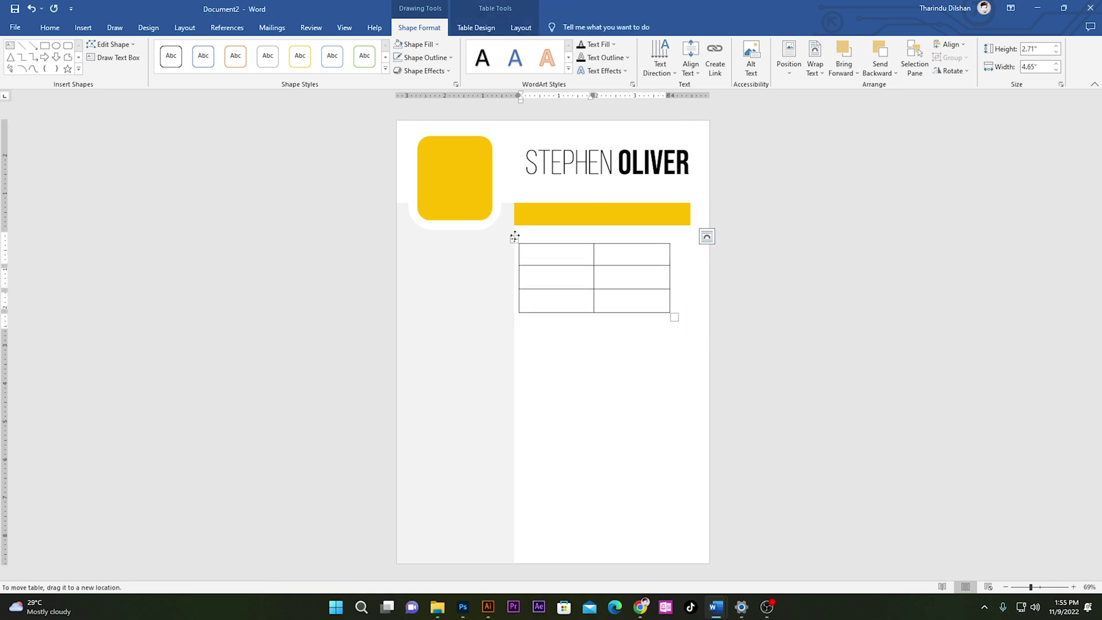
click(515, 234)
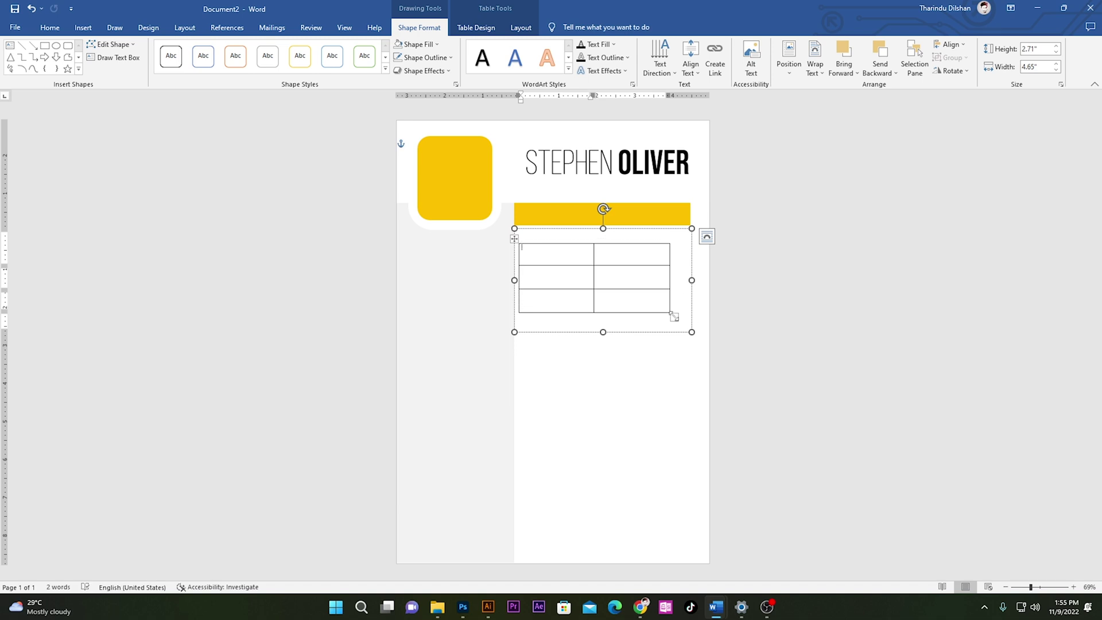
click(541, 249)
text(2015 – 2018  Company Name)
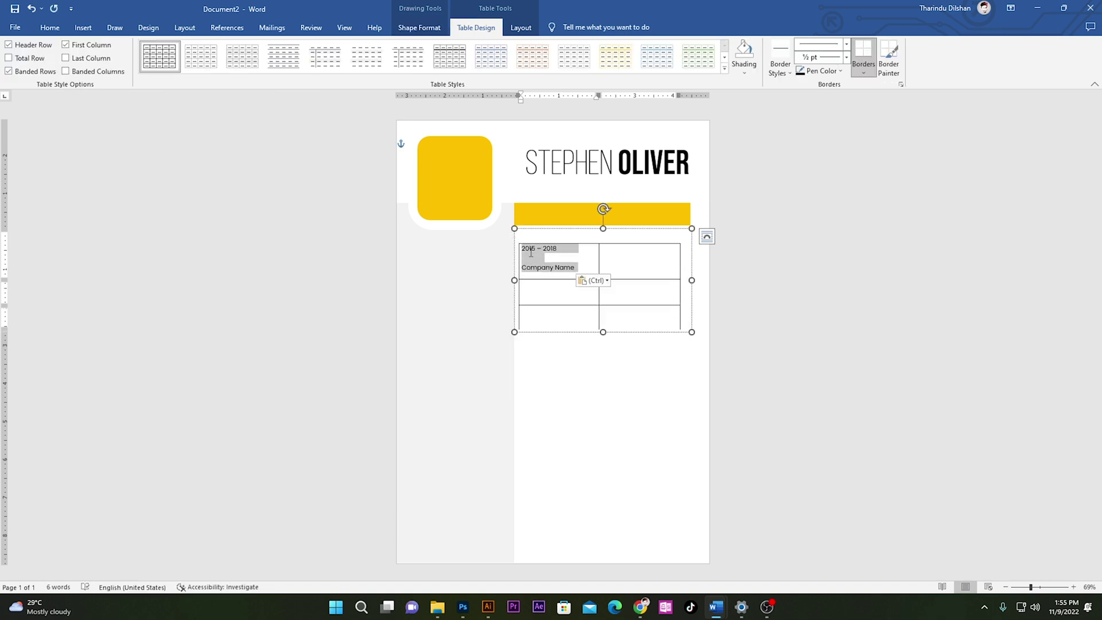
Step: Paste date/company entries into rows 2 and 3 and change their years to 2018, 2020 and 2022
click(531, 256)
key(BackSpace)
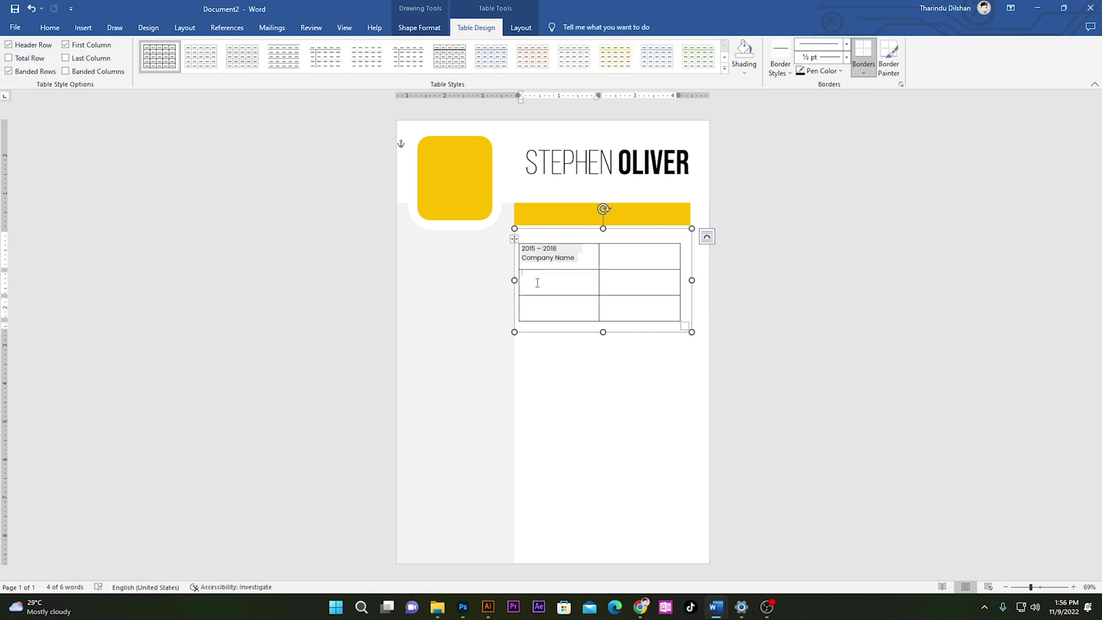
click(537, 283)
text(2015 – 2018 Company Name)
click(542, 308)
text(2015 – 2018 Company Name)
double_click(529, 274)
text(2018)
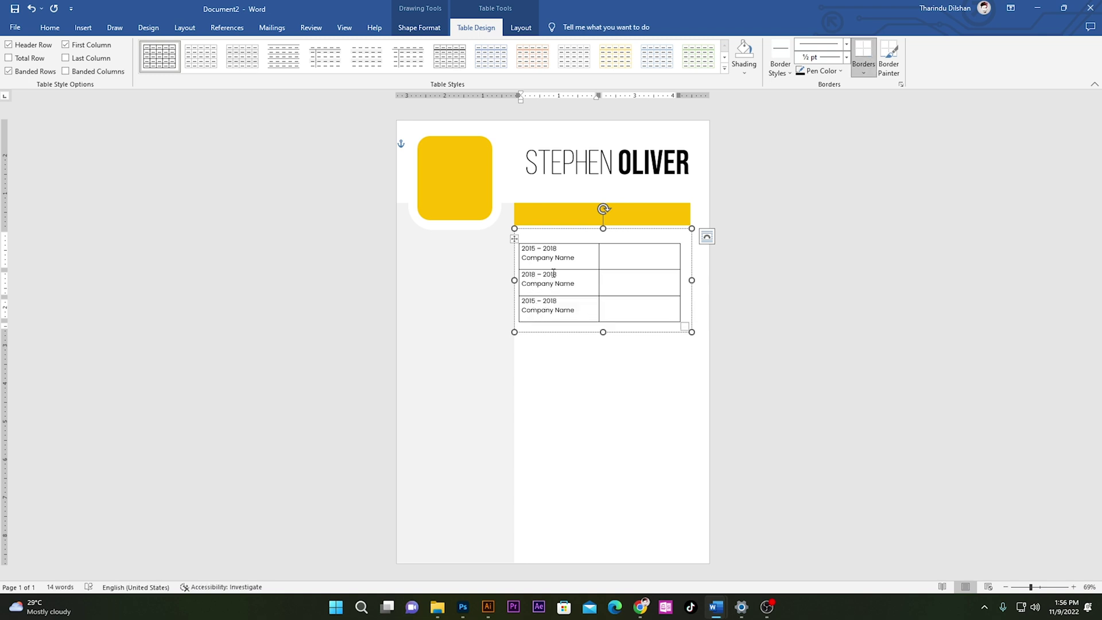
double_click(553, 275)
text(2020)
double_click(552, 301)
text(2022)
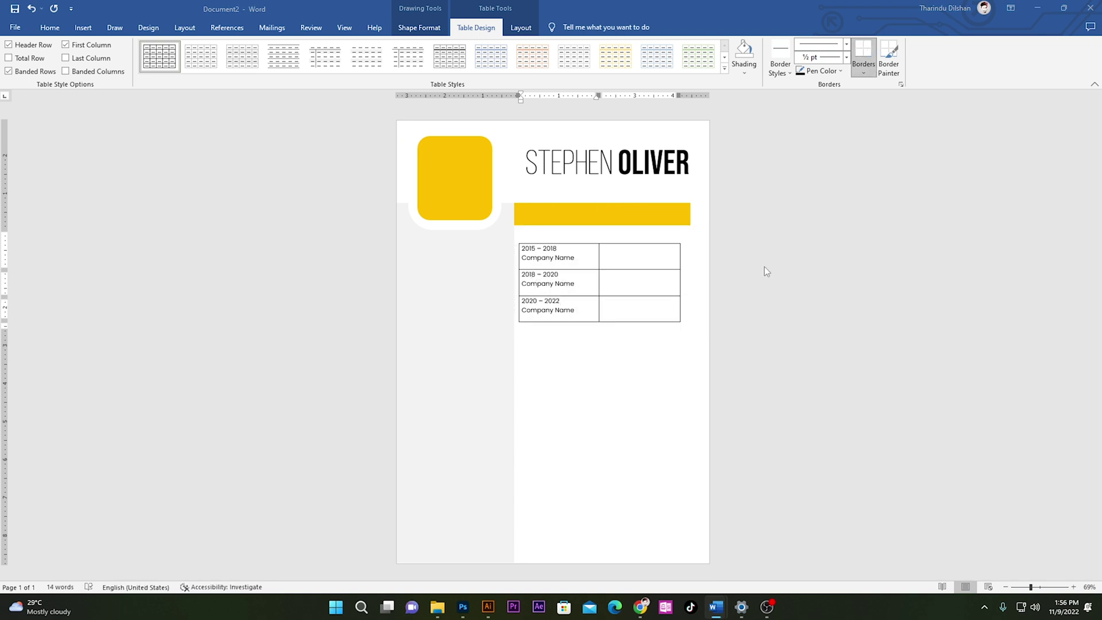
Step: Add the Lorem ipsum description to the right-hand cells and adjust the column widths
click(618, 264)
text(Lorem ipsum dolor sit amet, consectetur adipiscing elit. Suspendisse)
drag(680, 321, 692, 321)
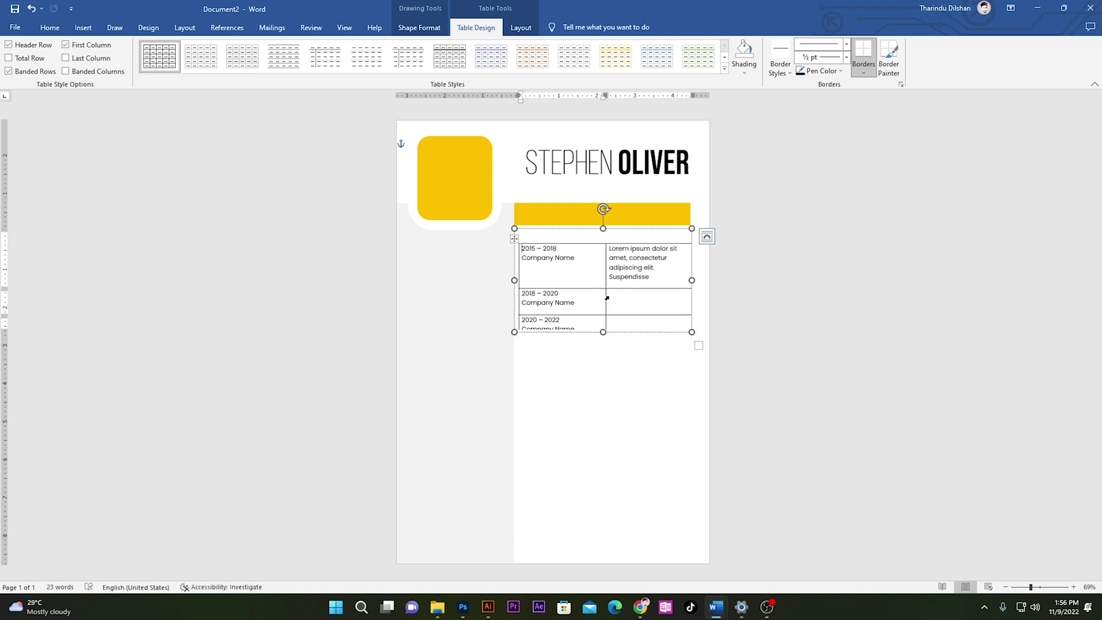
drag(599, 298, 589, 299)
triple_click(621, 267)
key(ctrl+c)
click(637, 292)
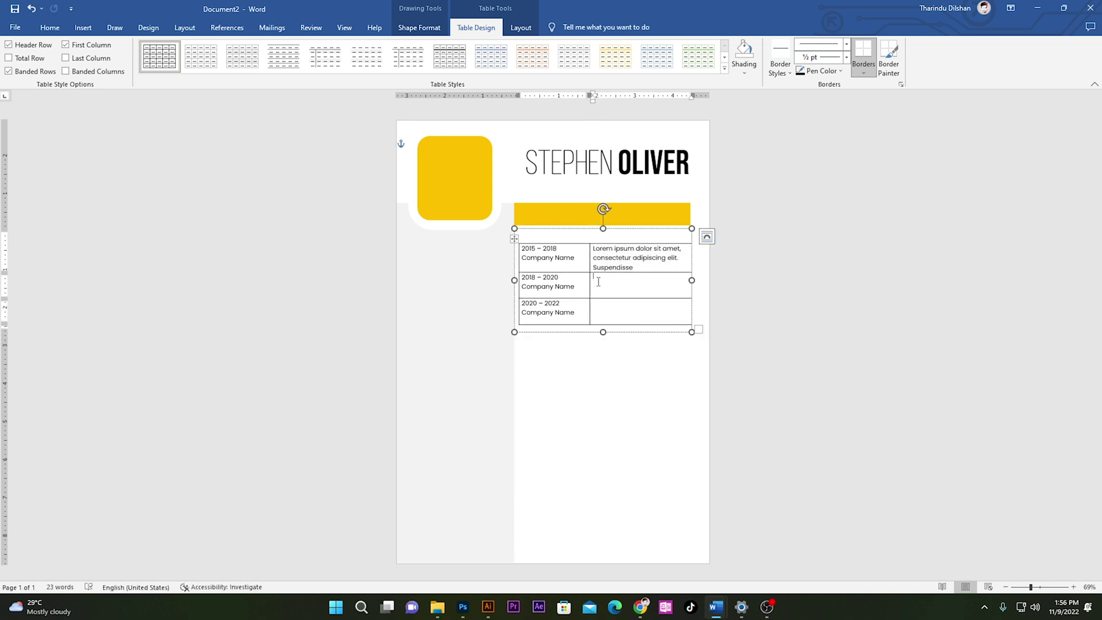
key(ctrl+v)
click(637, 319)
key(ctrl+v)
Step: Make the table rows taller and remove all table borders
click(418, 27)
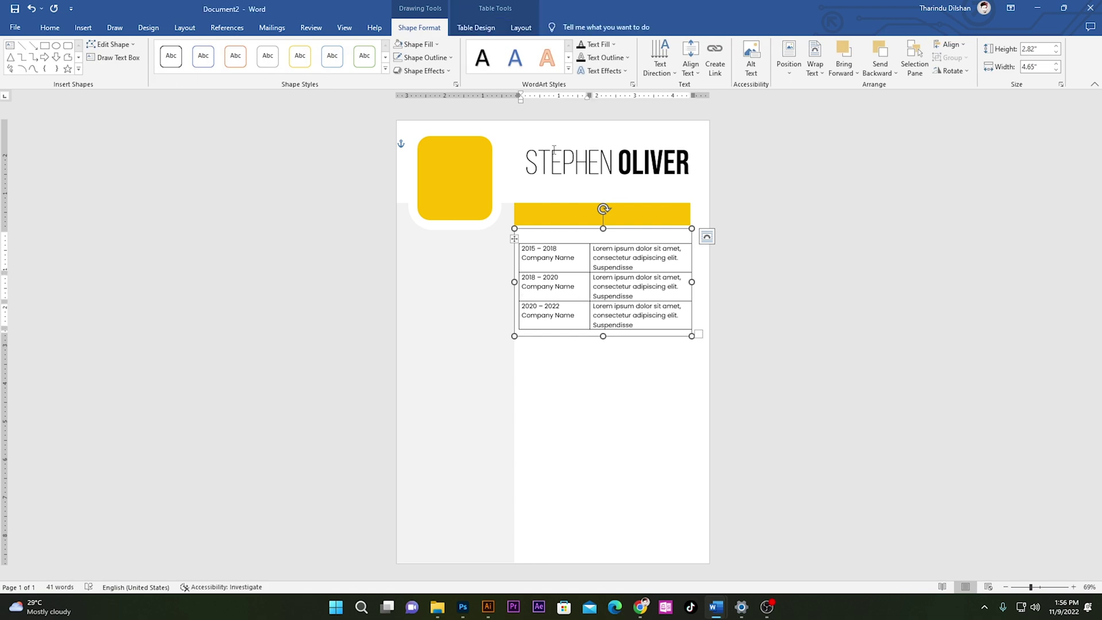
click(476, 27)
click(864, 74)
click(886, 155)
drag(698, 334, 687, 356)
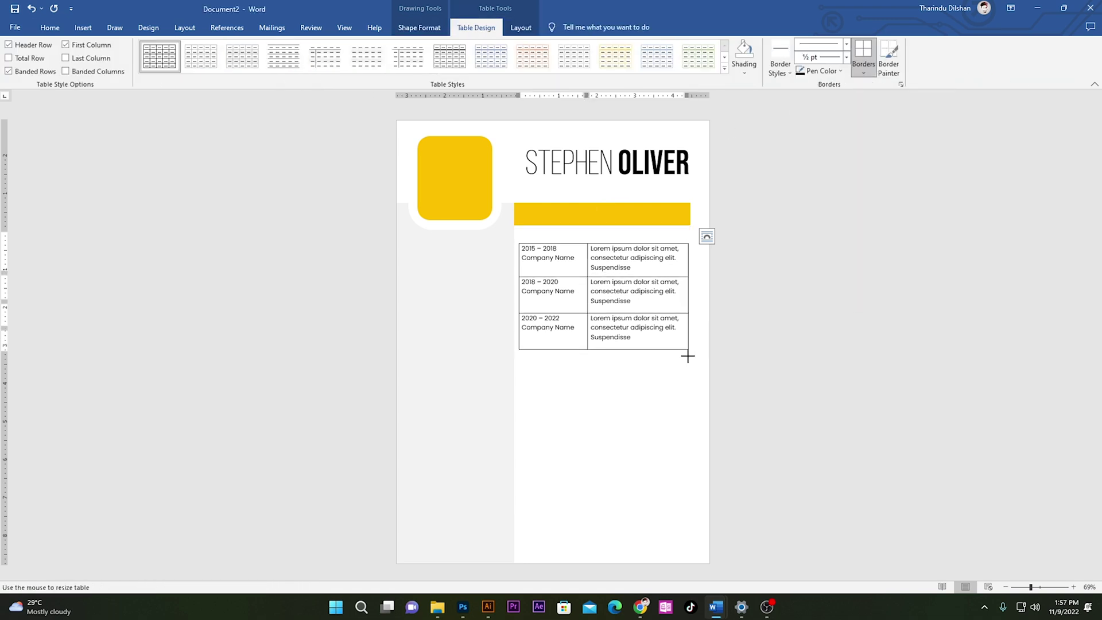
click(691, 354)
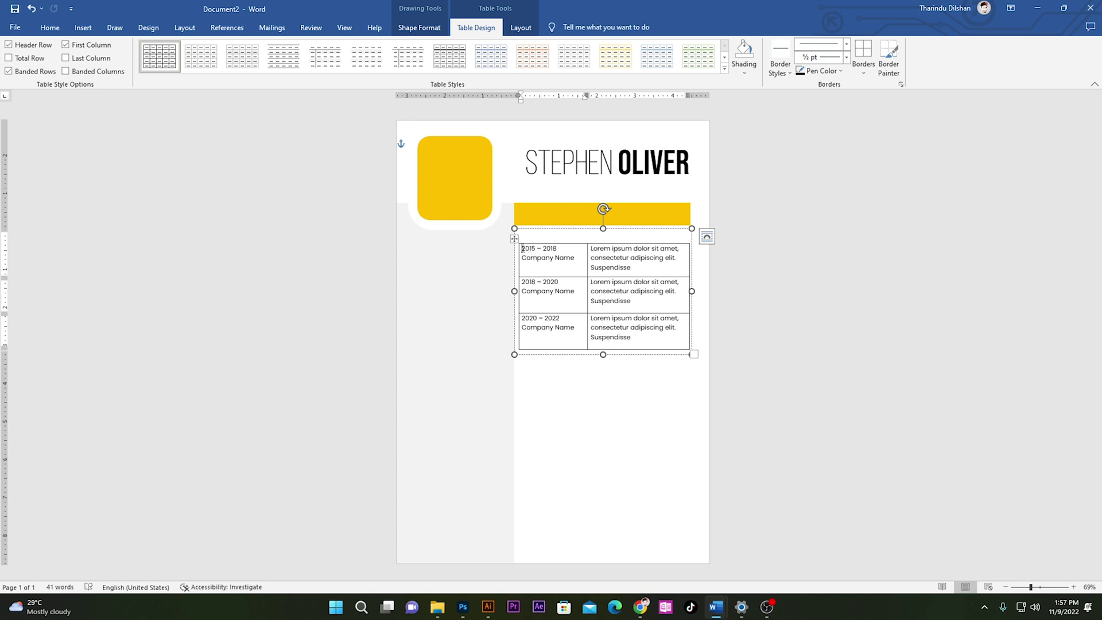
drag(522, 248, 666, 327)
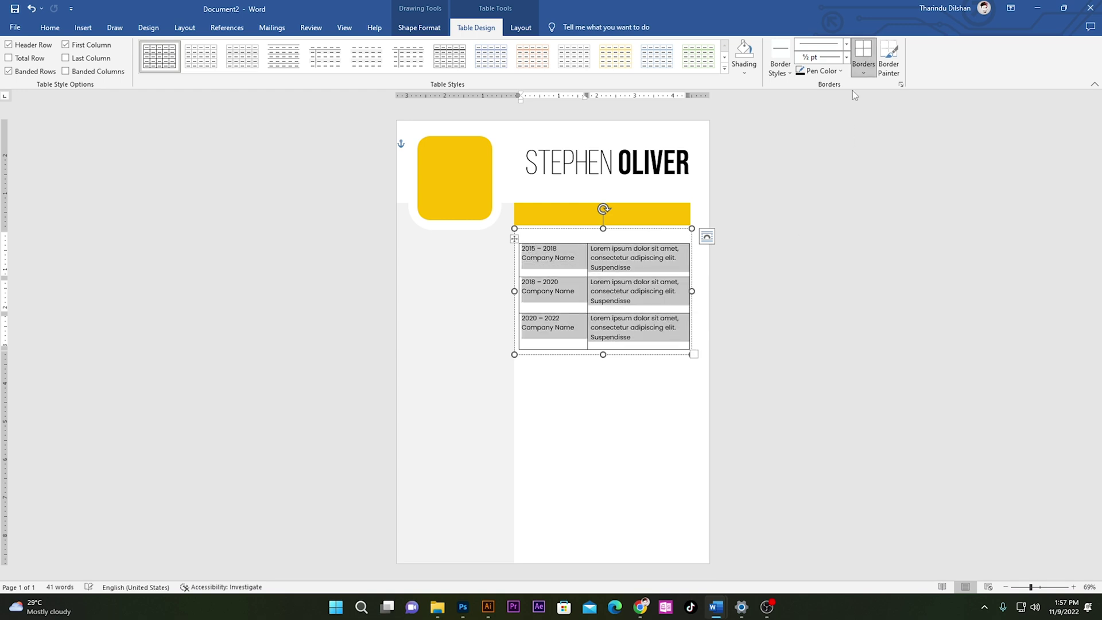
click(863, 72)
click(874, 141)
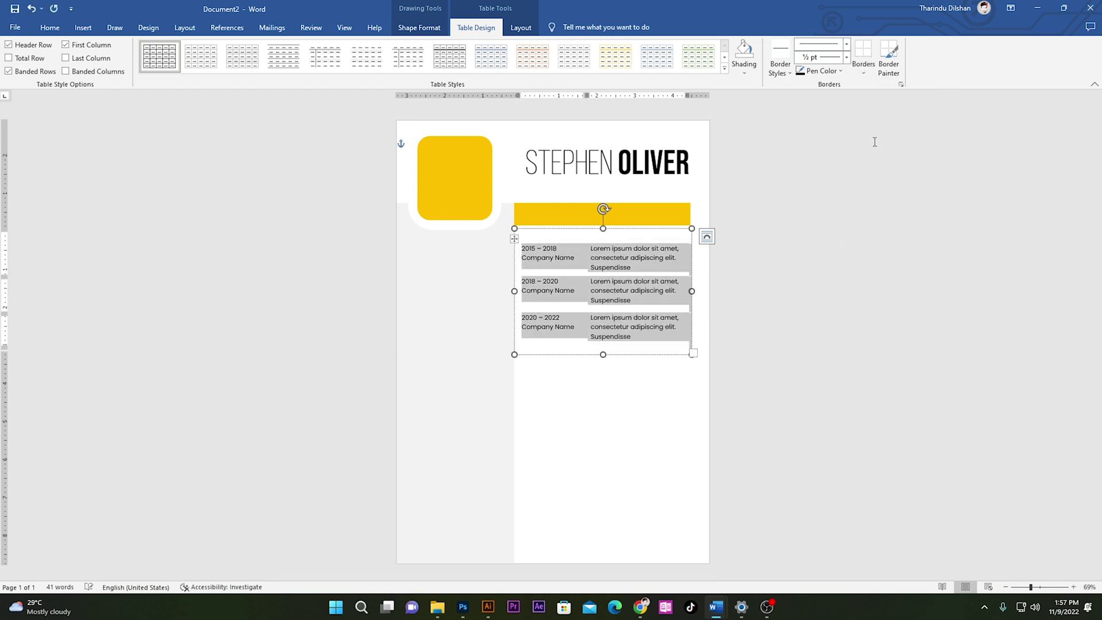
click(610, 275)
Step: Place a transparent text box on the yellow band for the EXPERIENCE heading
click(614, 399)
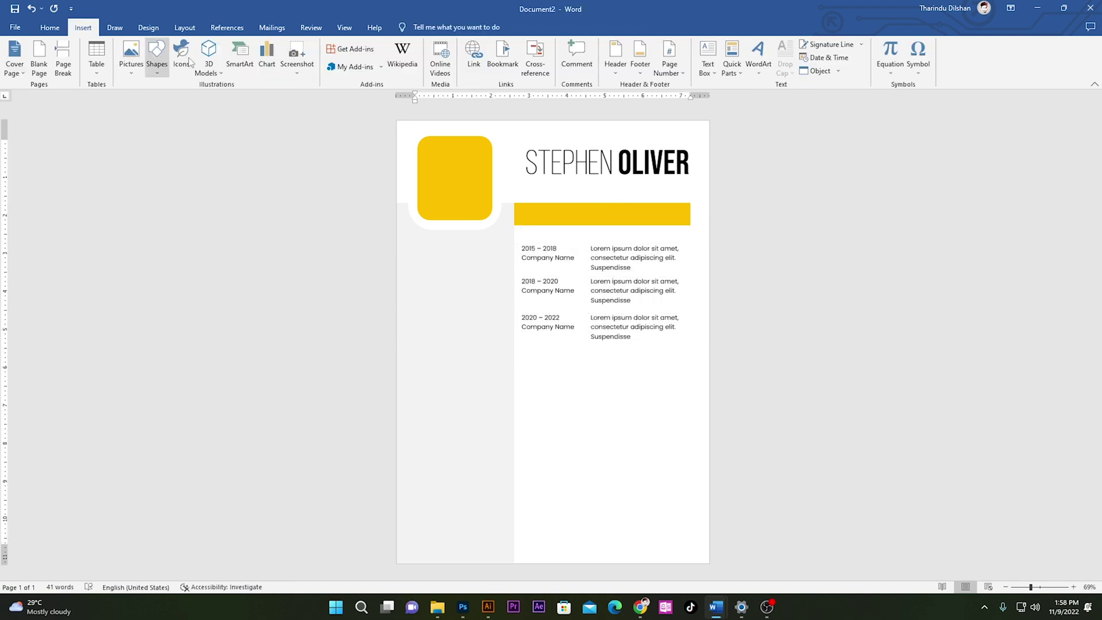
click(715, 74)
click(737, 141)
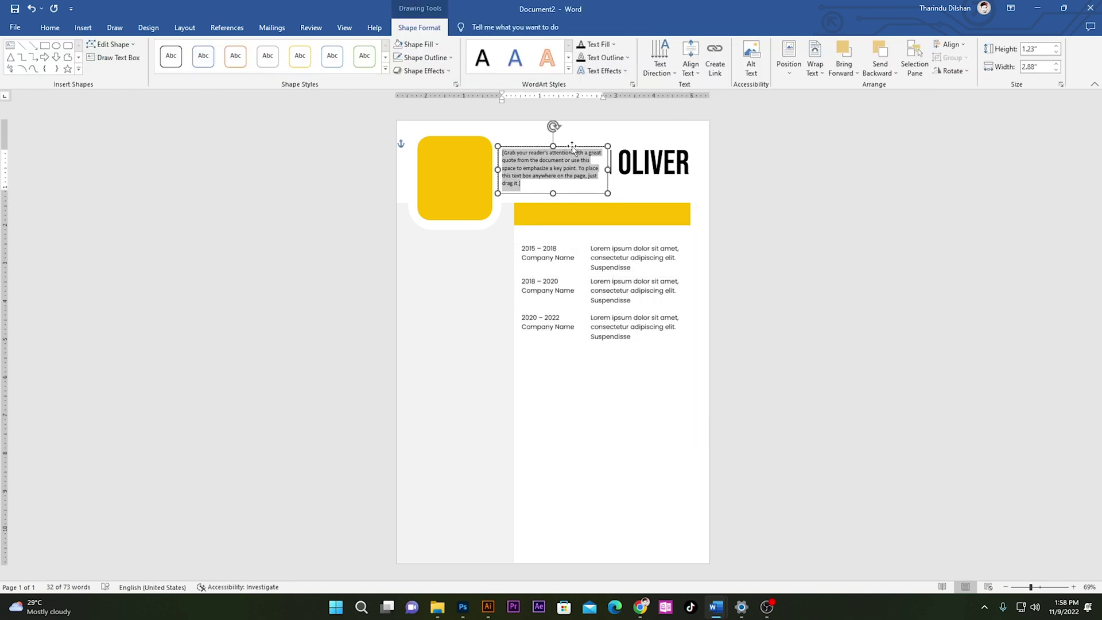
drag(571, 143, 595, 198)
click(419, 45)
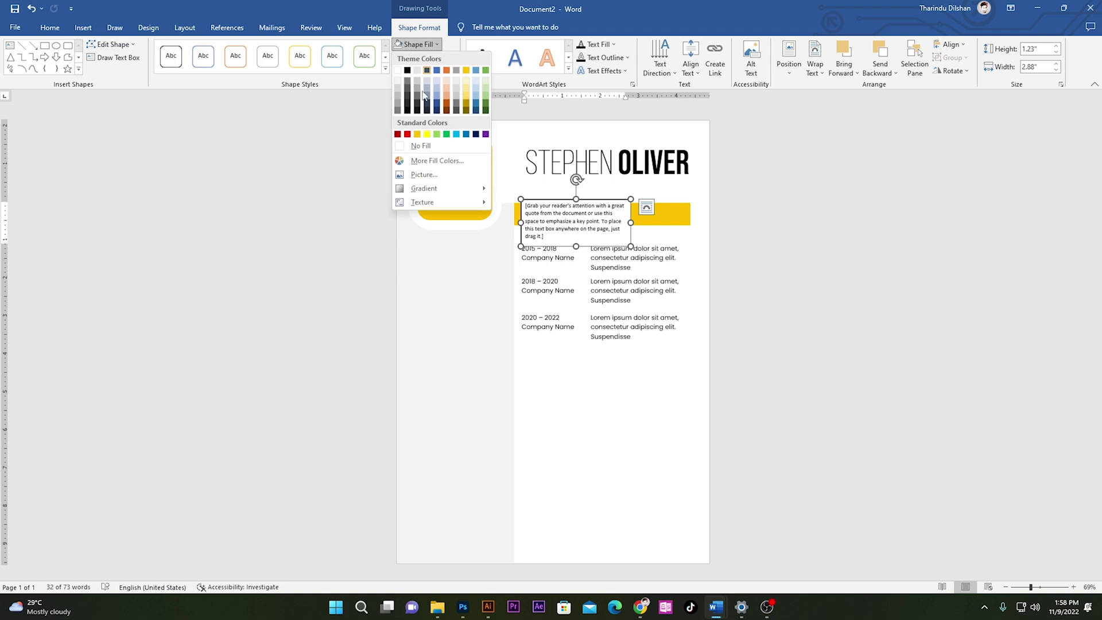
click(422, 144)
key(ctrl+v)
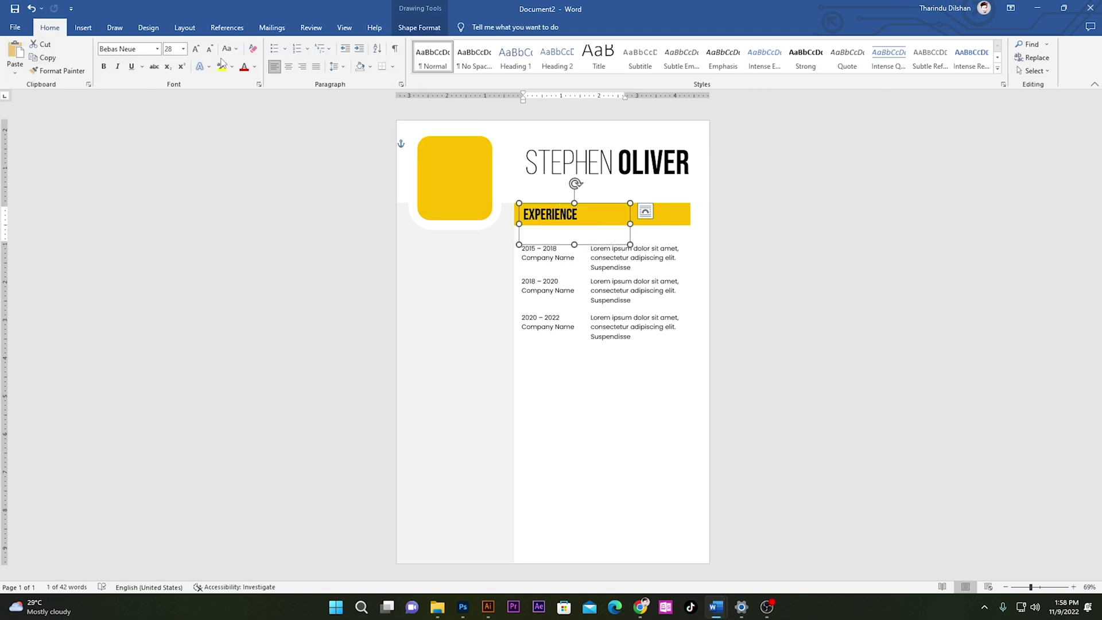
Step: Duplicate the heading band below the table and select its text to relabel it EDUCATION
shift+click(670, 225)
key(ctrl+c)
right_click(550, 367)
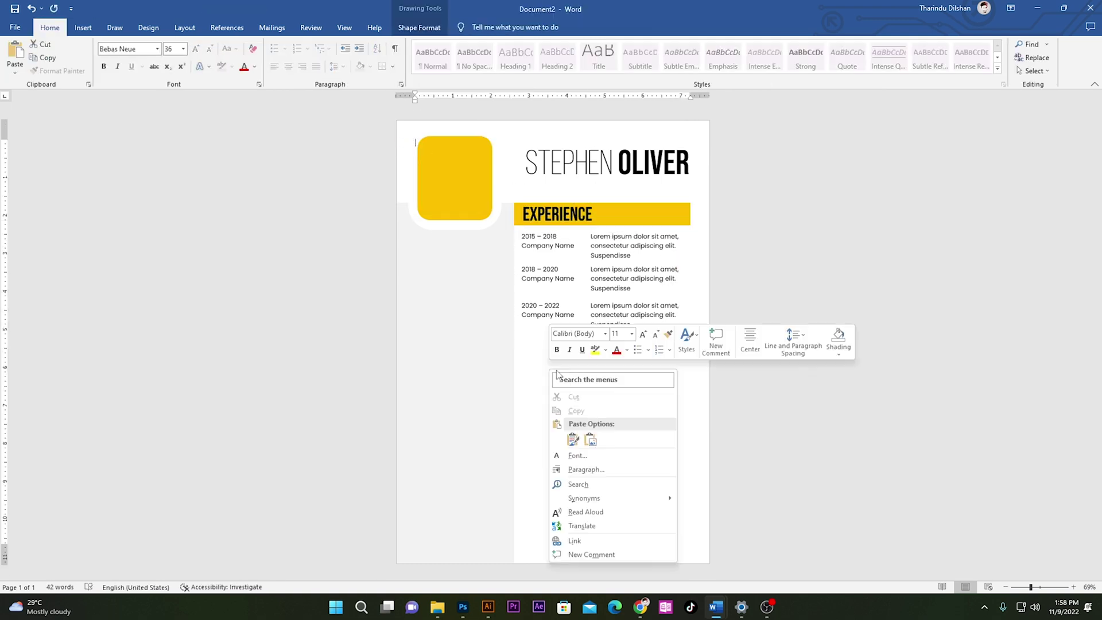
click(568, 435)
drag(574, 346, 575, 332)
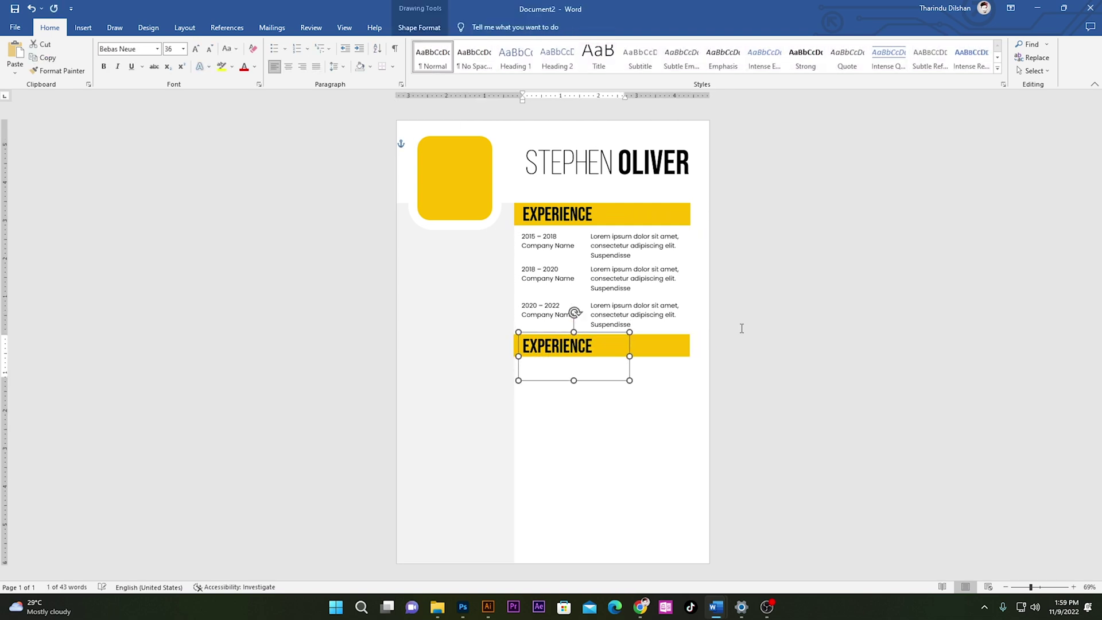
double_click(554, 346)
Step: Type the EDUCATION heading and add a simple text box below it with pasted Lorem ipsum paragraphs
text(EDUCATION)
click(83, 28)
click(707, 54)
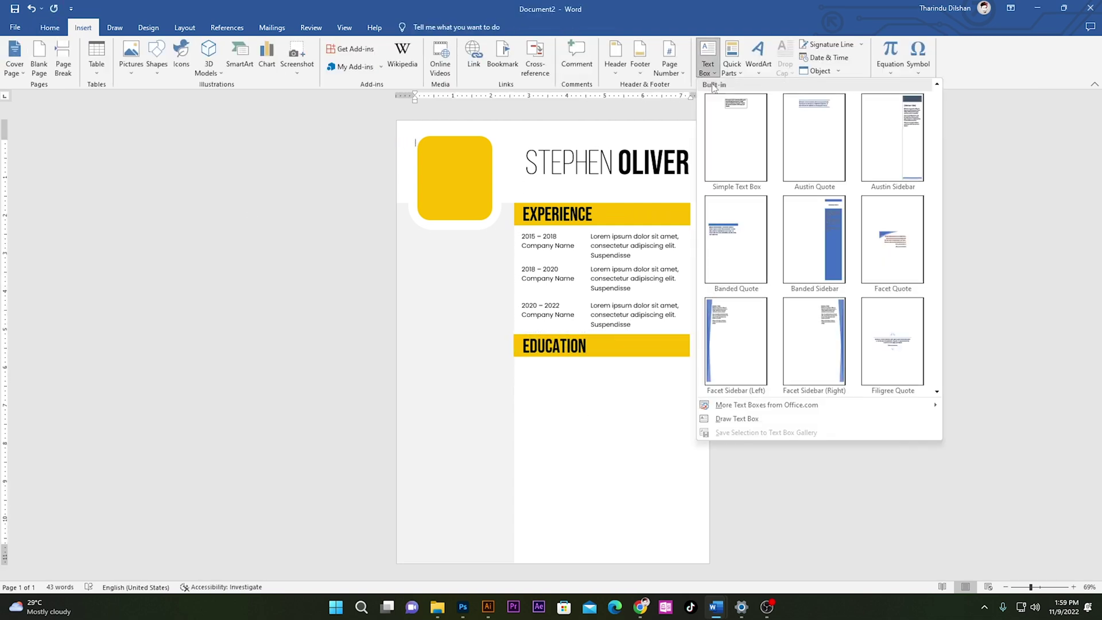
click(738, 143)
click(593, 371)
key(ctrl+v)
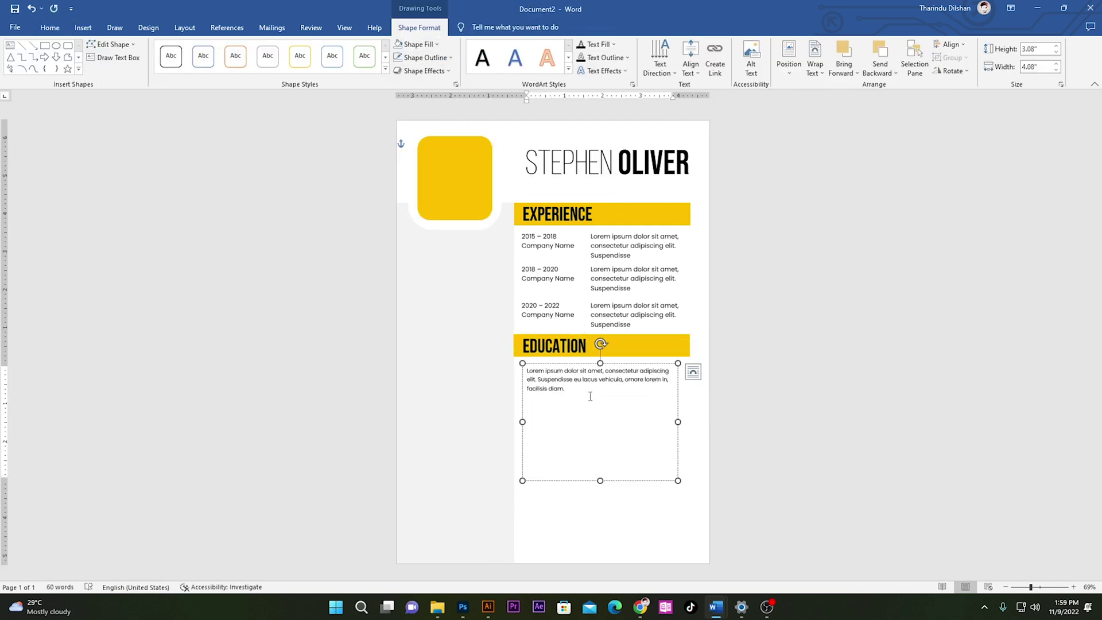
key(ctrl+v)
Step: Turn the education paragraphs into a bulleted list and widen their text box
drag(566, 451, 523, 379)
click(50, 27)
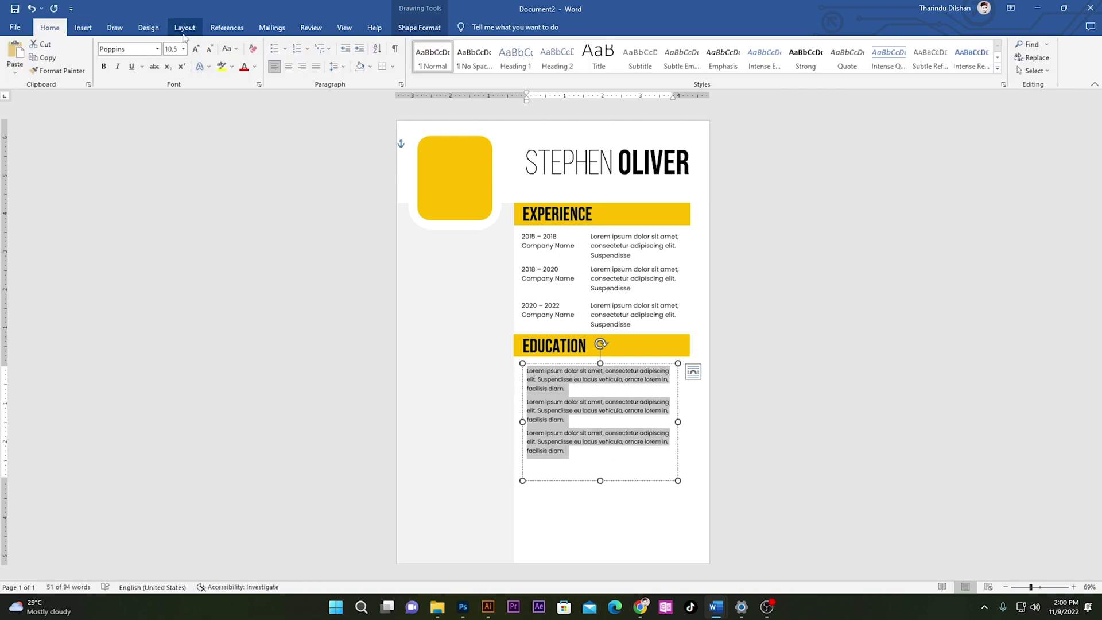
click(275, 66)
drag(678, 422, 692, 421)
Step: Duplicate the EDUCATION heading bar below the list and add a pasted name-and-address box
click(647, 343)
drag(647, 343, 646, 467)
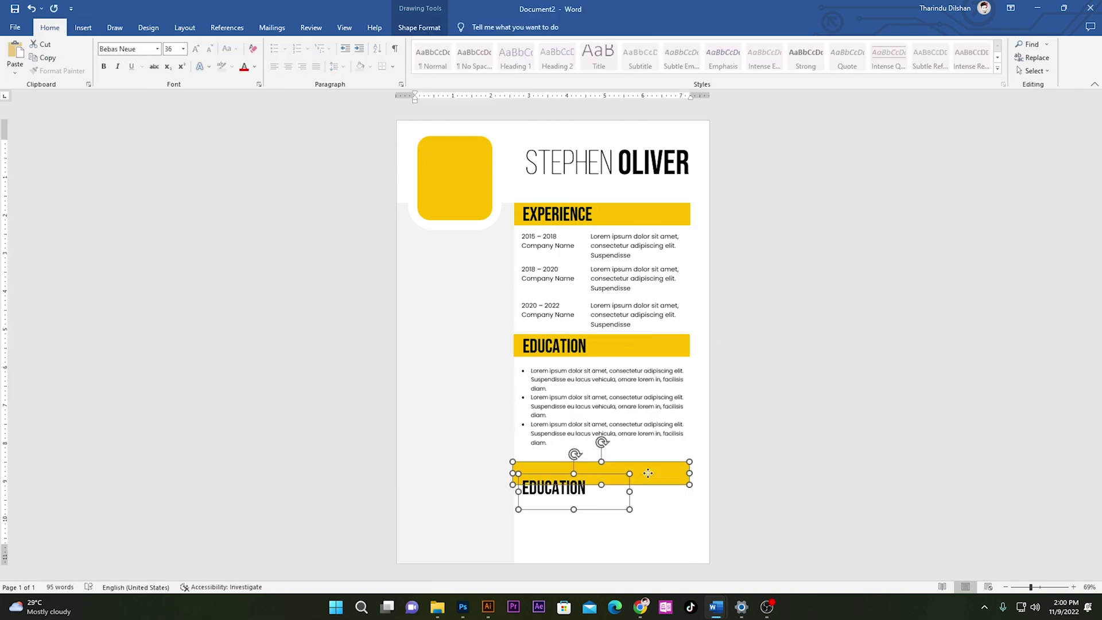
click(532, 516)
click(83, 28)
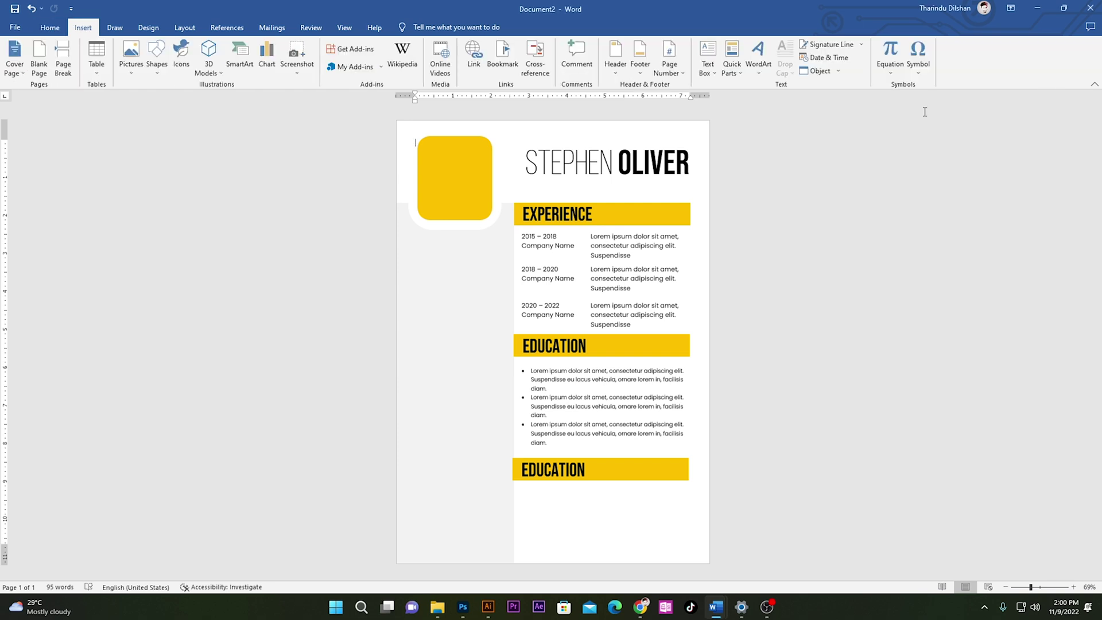
key(ctrl+v)
mouse_move(582, 476)
mouse_down()
mouse_move(564, 487)
mouse_move(634, 487)
mouse_up()
click(738, 457)
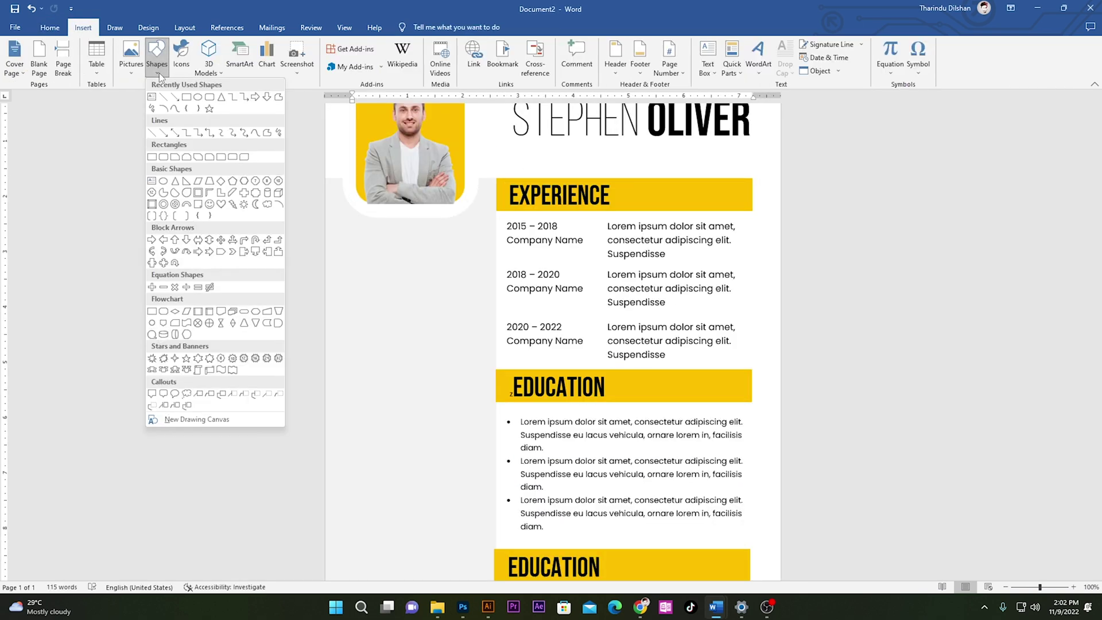
Step: Draw a small yellow rounded square with a changed outline in the grey sidebar
click(164, 156)
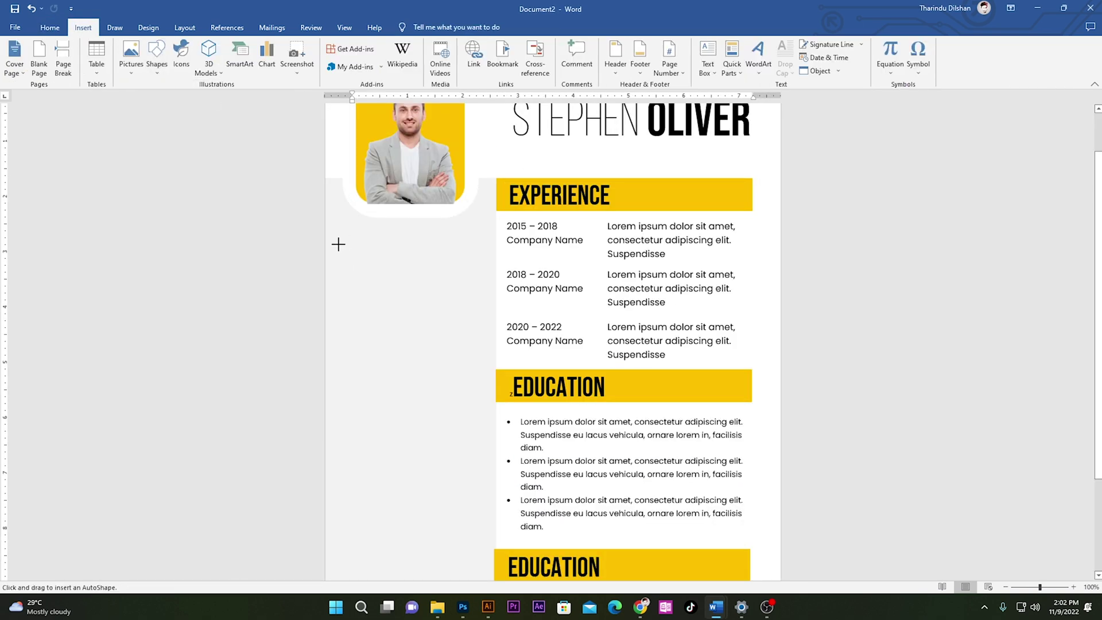
drag(338, 244, 360, 281)
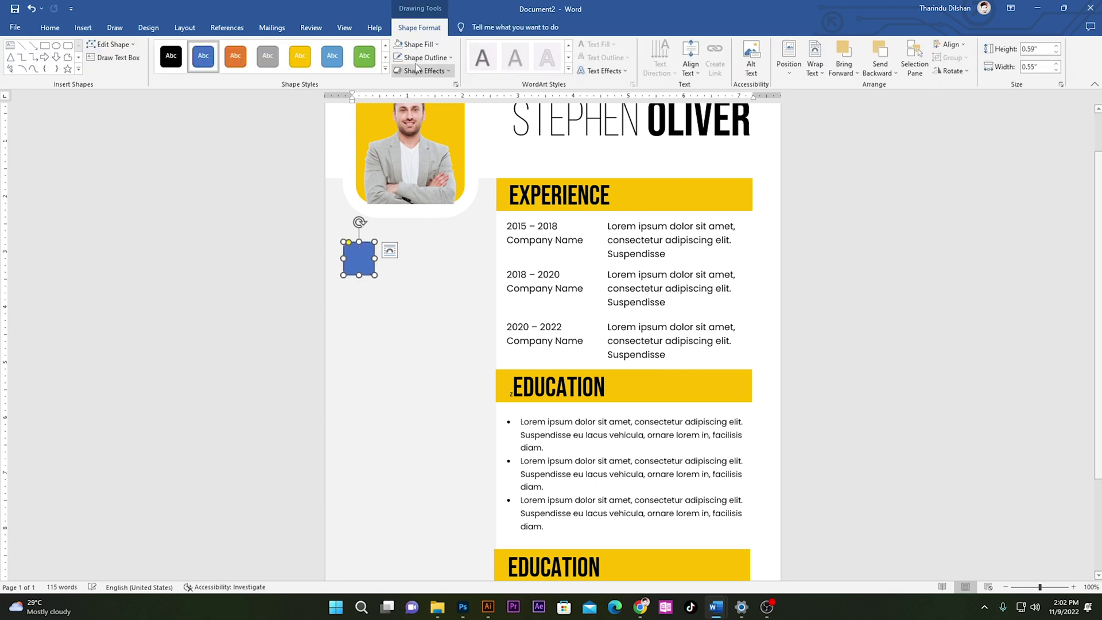
click(414, 44)
click(467, 69)
click(426, 58)
click(413, 156)
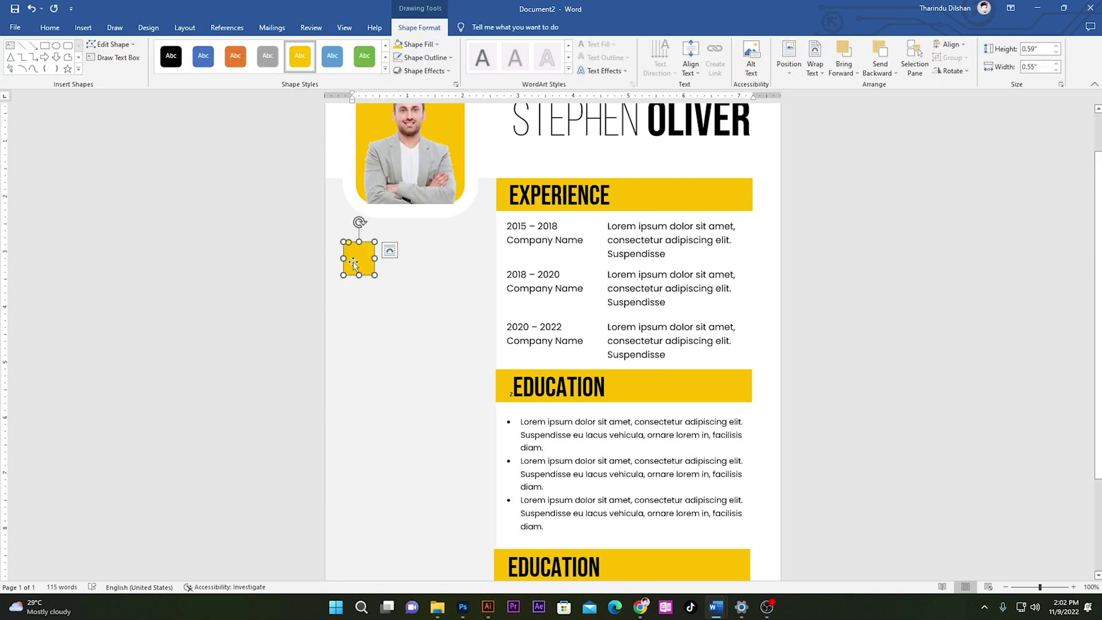
scroll(880, 241, up, 1)
Step: Duplicate the yellow square and drag the four copies into an evenly spaced vertical column
click(359, 288)
drag(359, 288, 358, 339)
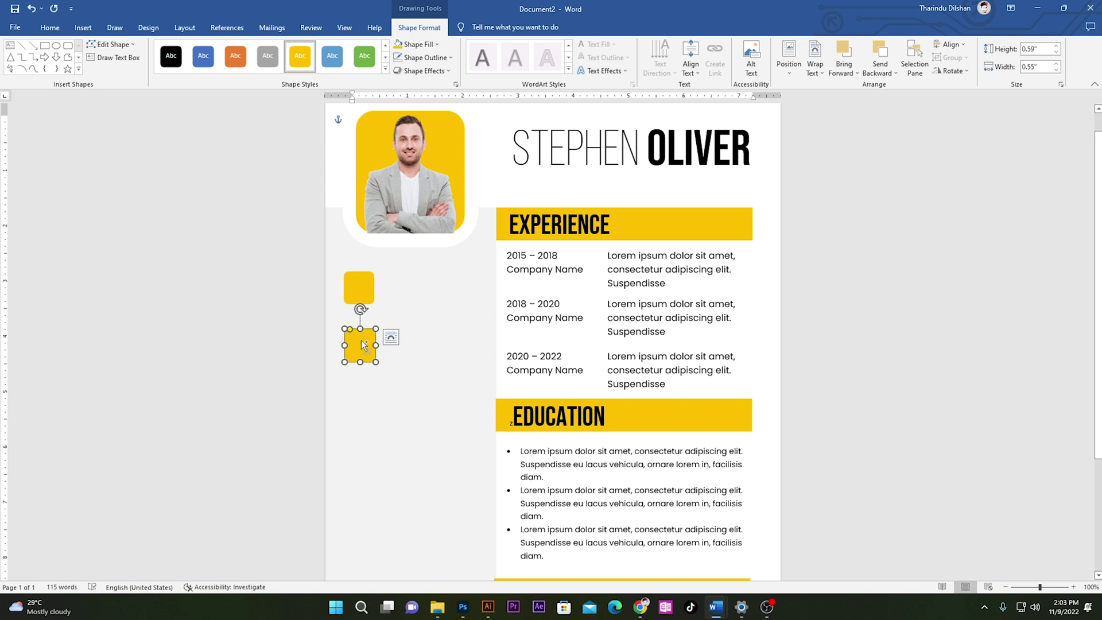
drag(360, 341, 360, 457)
scroll(363, 402, down, 1)
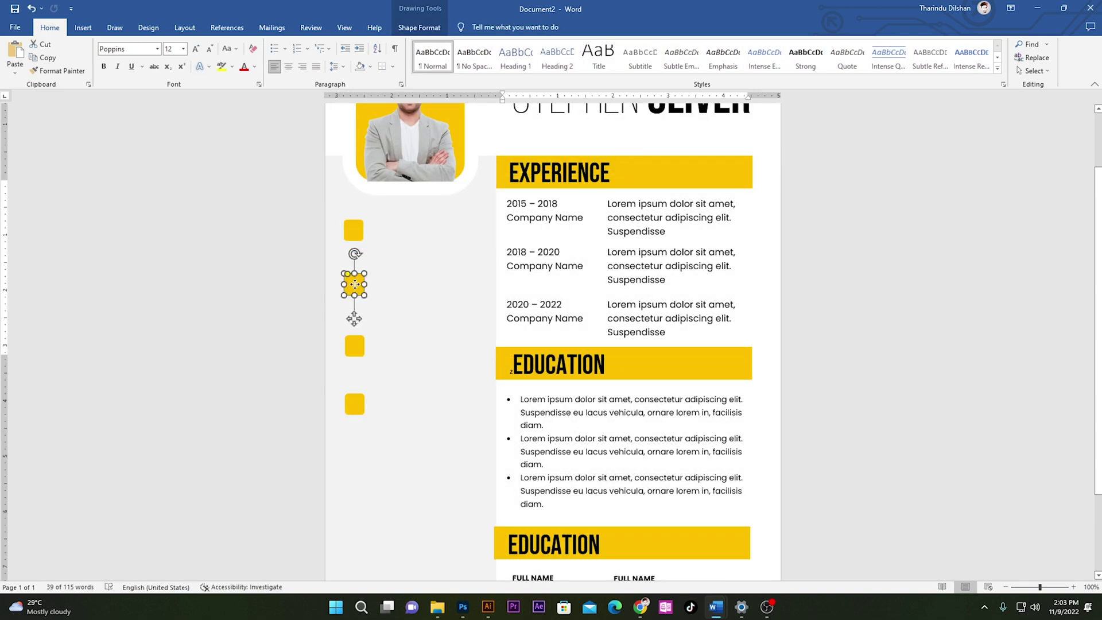
drag(354, 286, 355, 276)
drag(356, 344, 356, 327)
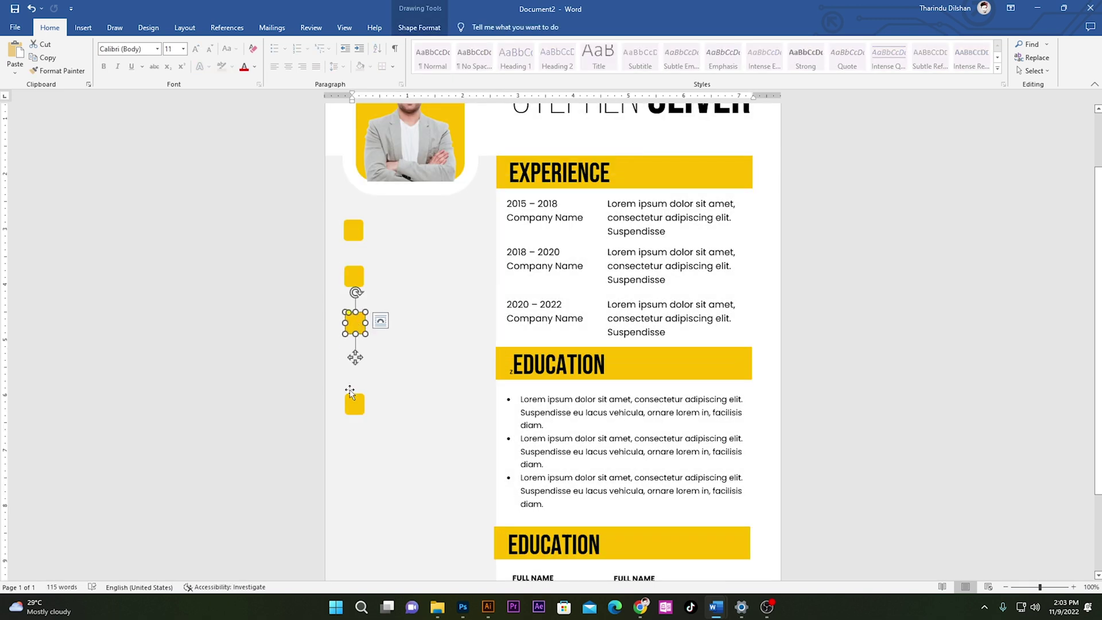
scroll(417, 296, down, 1)
drag(354, 218, 354, 209)
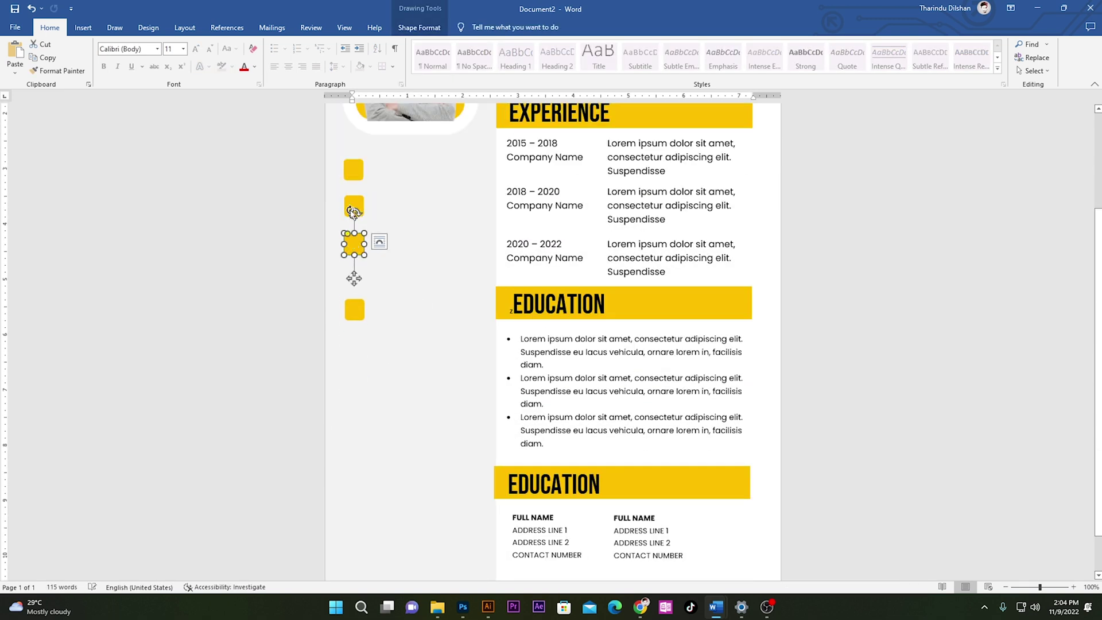
drag(352, 301, 352, 276)
scroll(485, 230, up, 2)
Step: Insert the location pin picture Asset 3.png and place it on the first yellow square
click(486, 137)
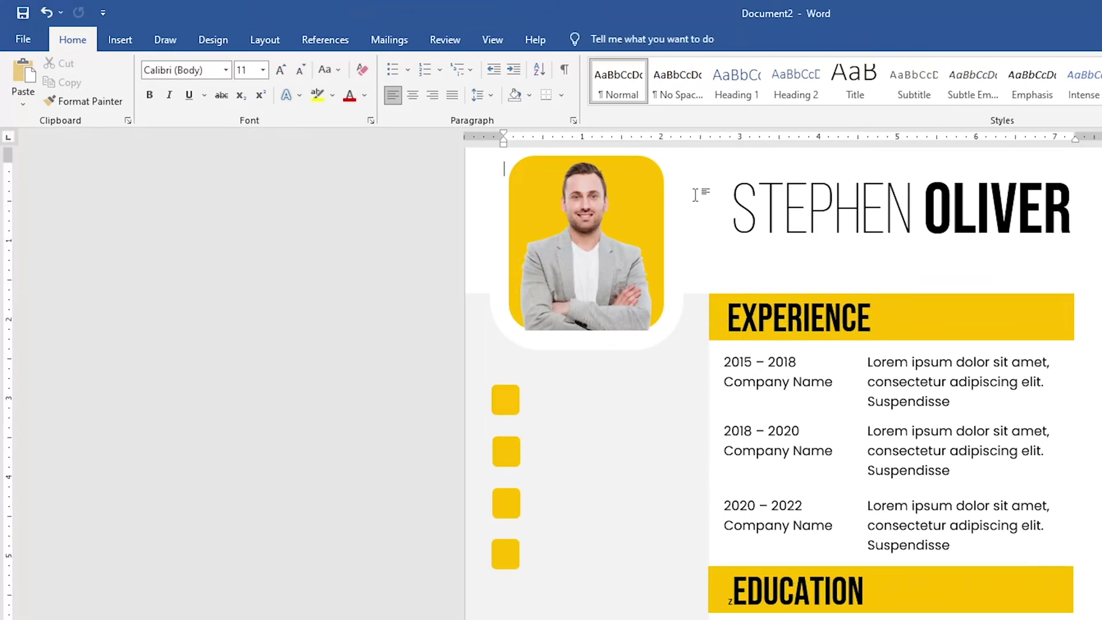
click(124, 45)
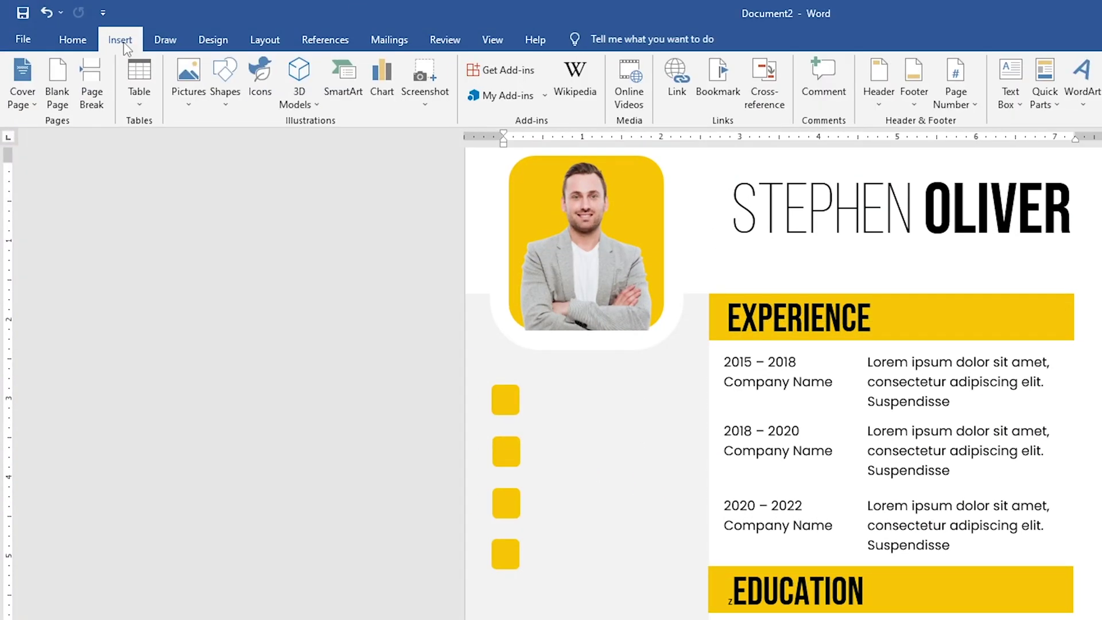
click(206, 106)
click(217, 143)
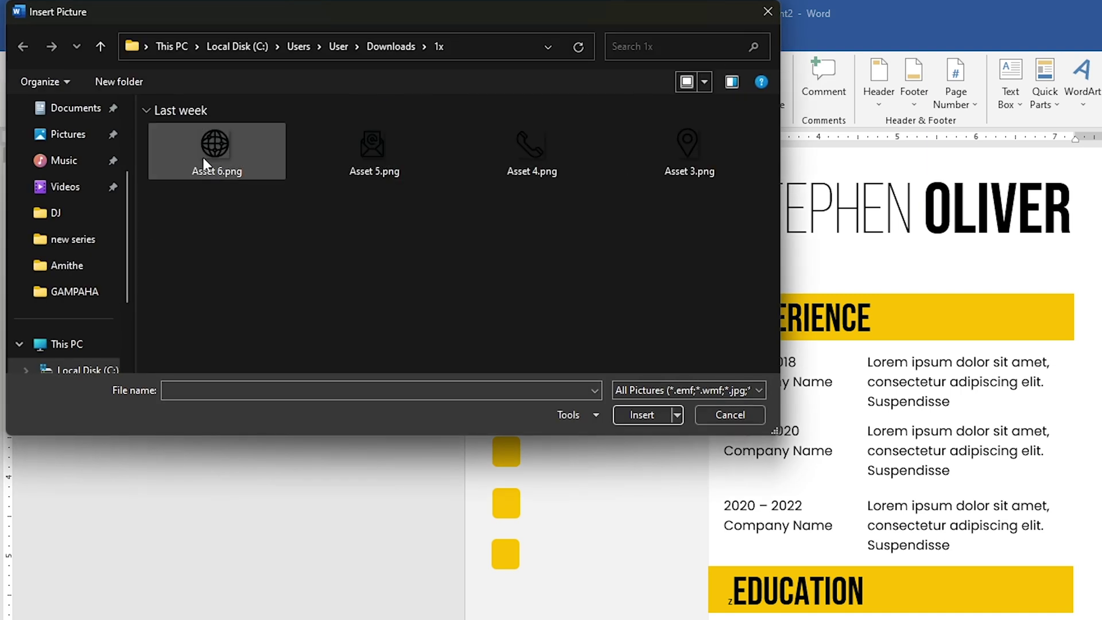
click(687, 152)
click(665, 415)
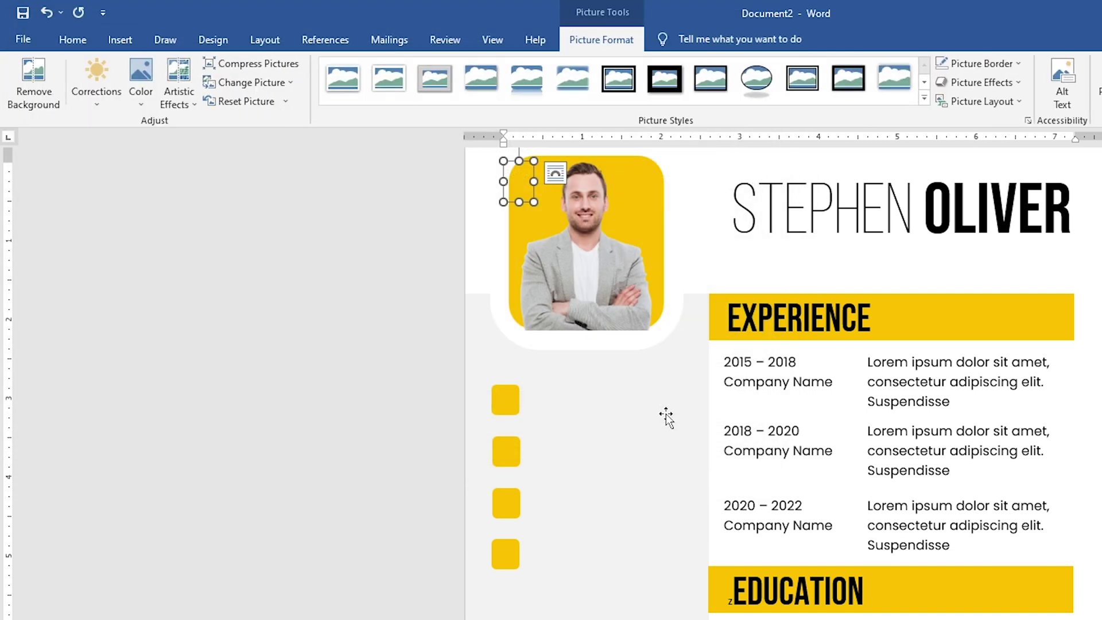
click(555, 173)
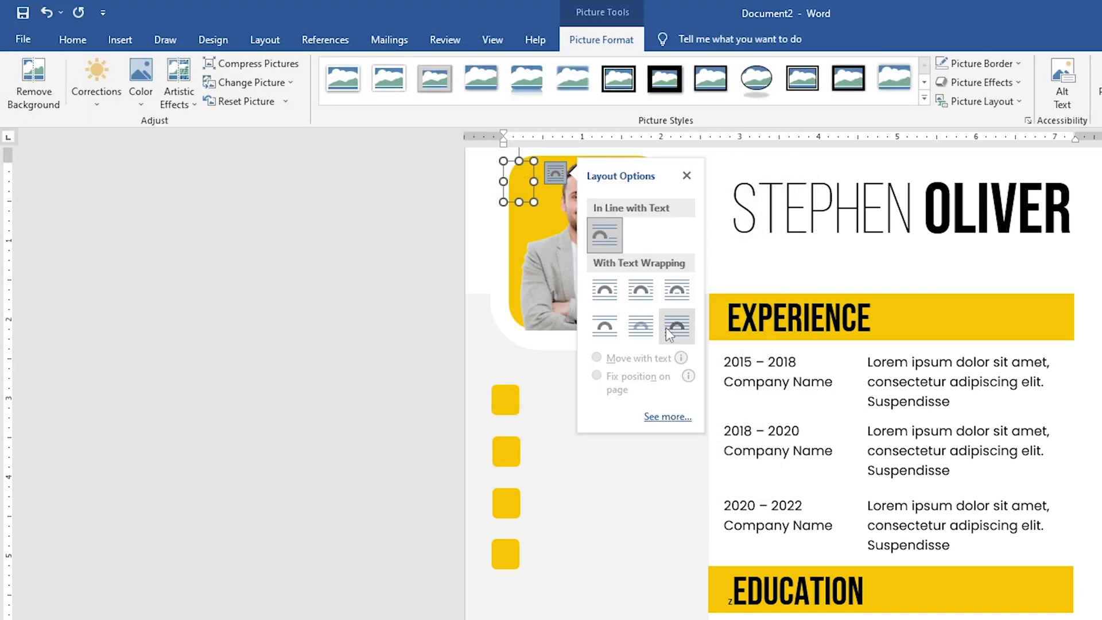
drag(523, 183, 510, 329)
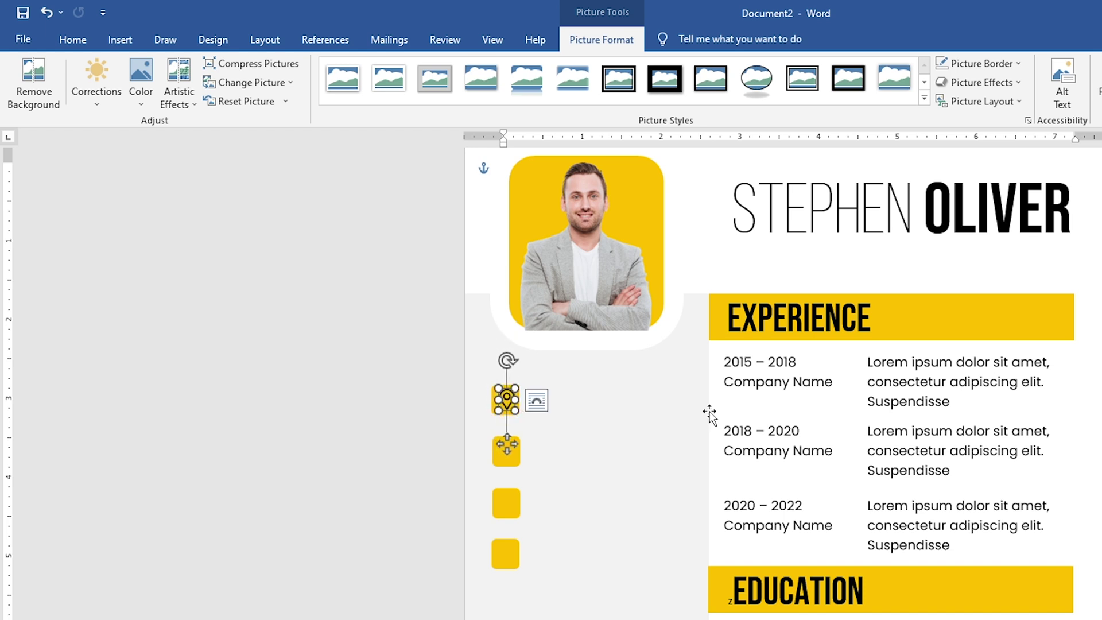
ctrl+scroll(710, 413, up, 5)
scroll(680, 411, down, 2)
Step: Insert the phone icon, float it in front of text, and place it on the second square
click(73, 39)
scroll(680, 412, up, 10)
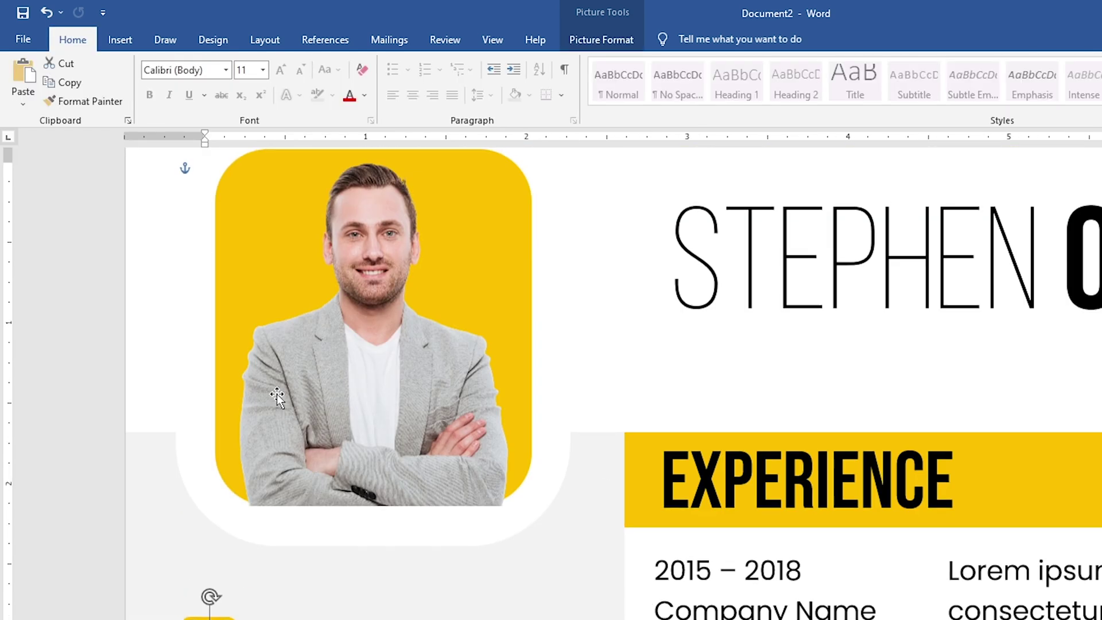
click(120, 39)
click(187, 101)
click(213, 132)
double_click(492, 225)
click(297, 250)
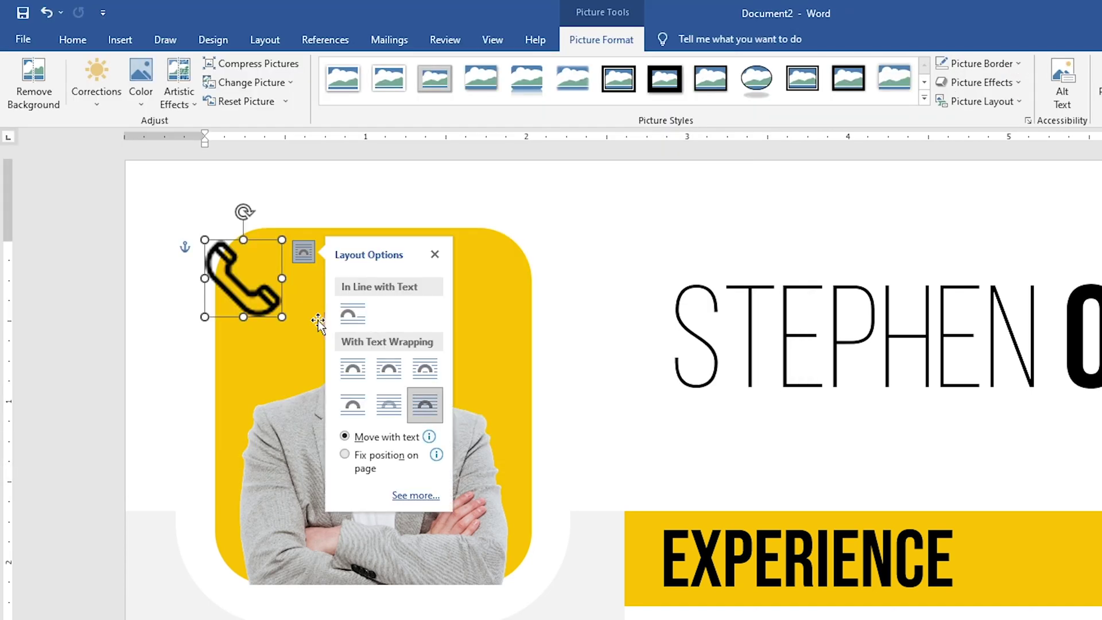
click(352, 394)
mouse_move(241, 270)
mouse_down()
mouse_move(376, 300)
mouse_move(241, 417)
mouse_up()
drag(161, 306, 184, 332)
scroll(345, 344, up, 10)
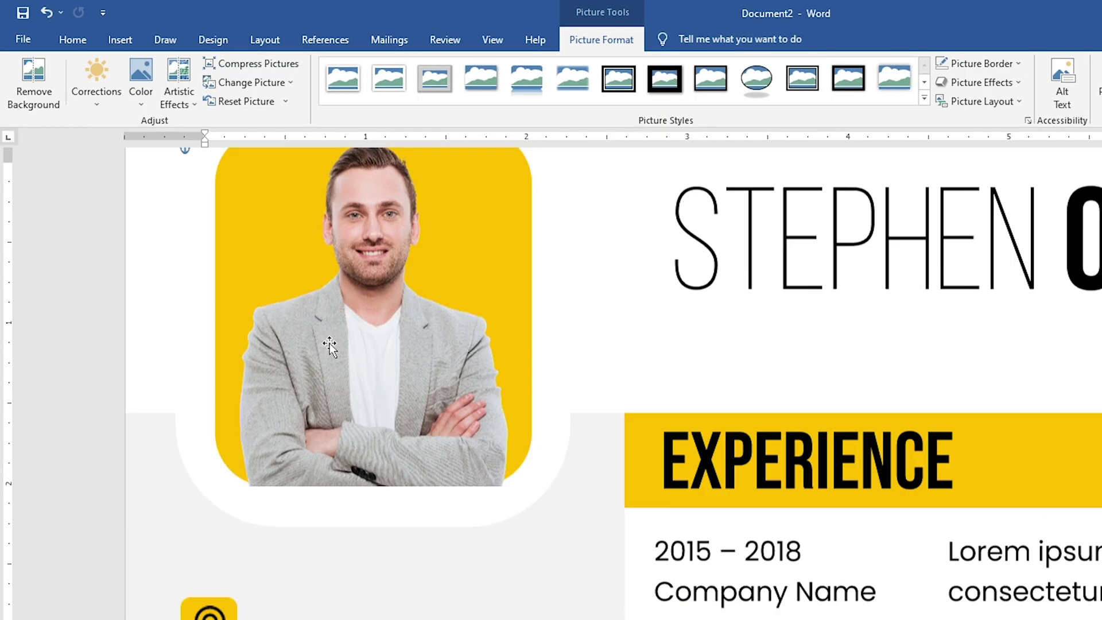
Step: Insert the mail icon and move it onto the third yellow square
click(120, 39)
click(187, 86)
click(212, 132)
click(374, 229)
click(633, 411)
mouse_move(236, 202)
mouse_down()
mouse_move(285, 216)
mouse_move(212, 459)
mouse_up()
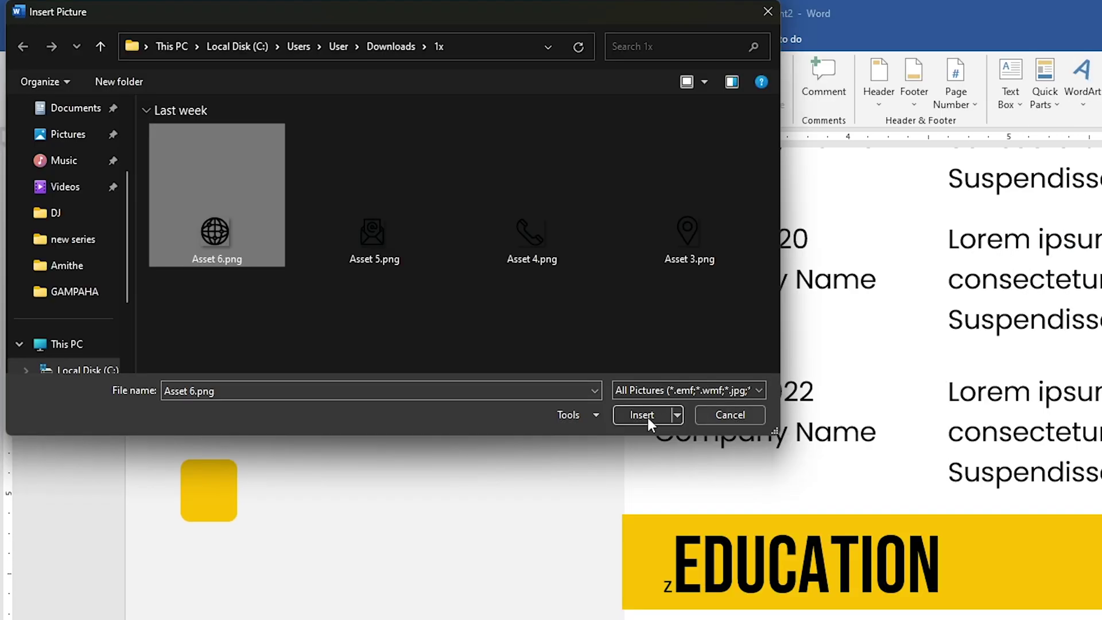
Step: Insert the globe icon in front of text, shrinking it onto the fourth yellow square
click(647, 415)
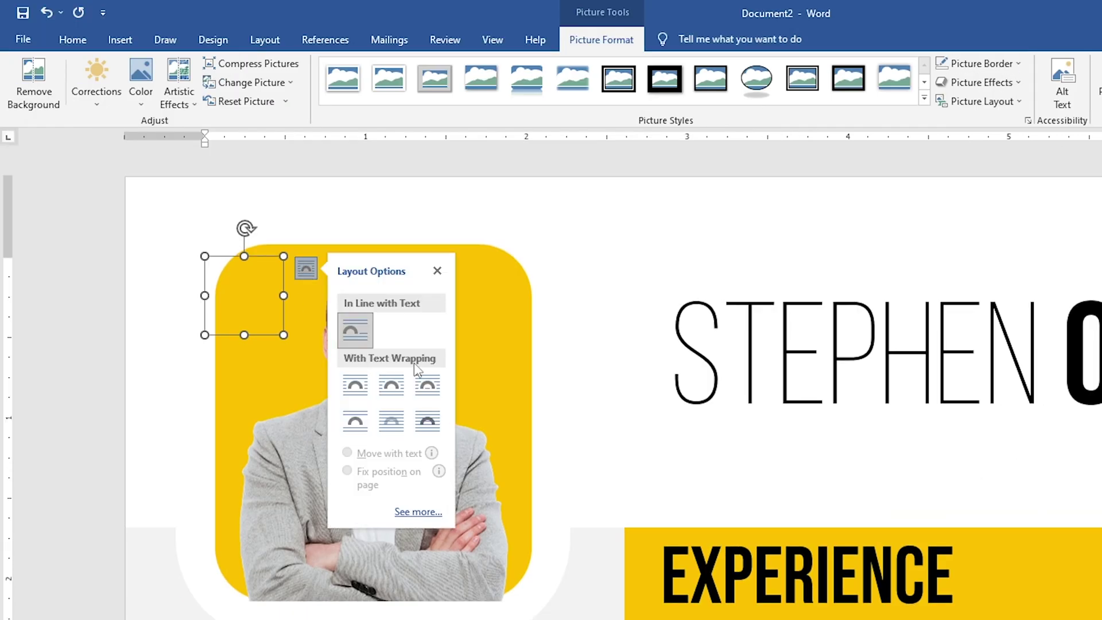
click(357, 352)
scroll(364, 425, down, 10)
drag(332, 239, 230, 575)
drag(270, 537, 238, 557)
click(320, 544)
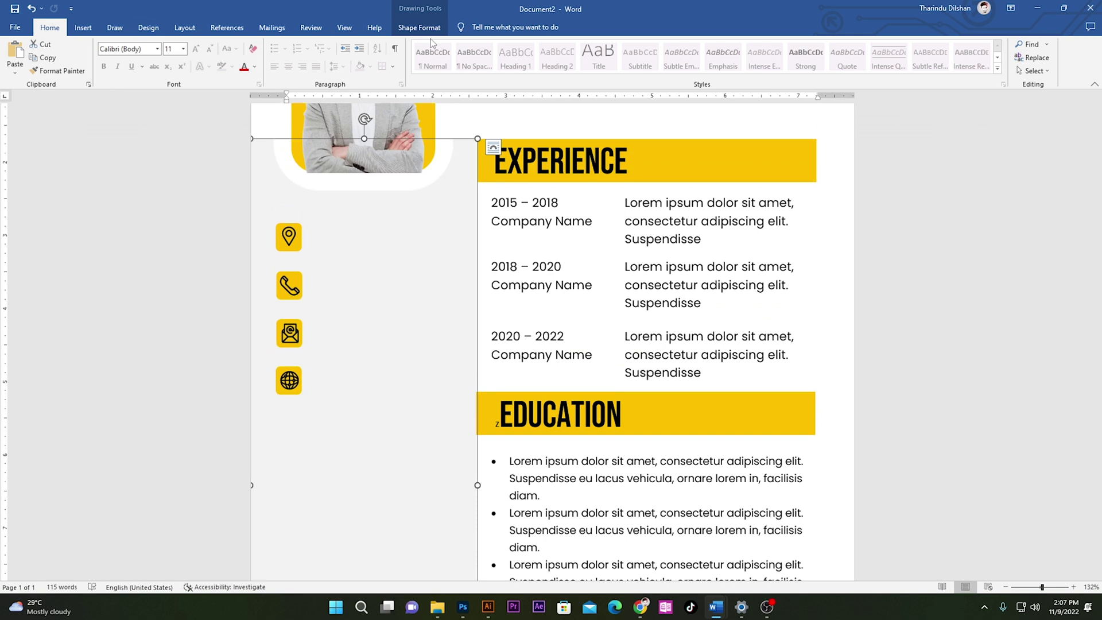
Step: Add a simple text box beside the location icon for the contact details
click(83, 27)
click(801, 58)
click(746, 149)
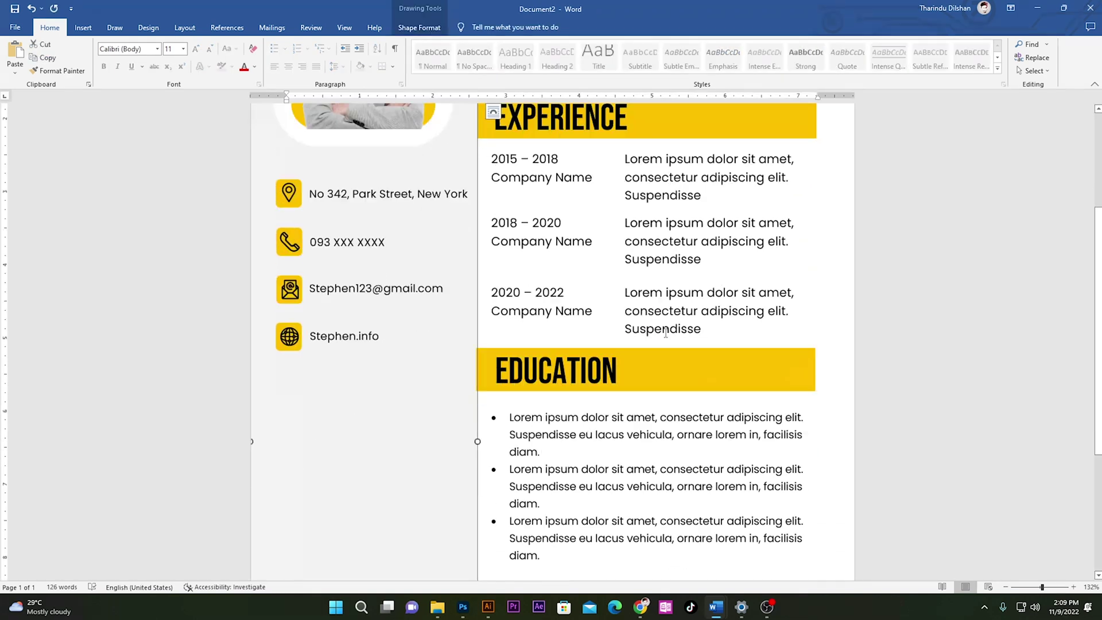
click(289, 193)
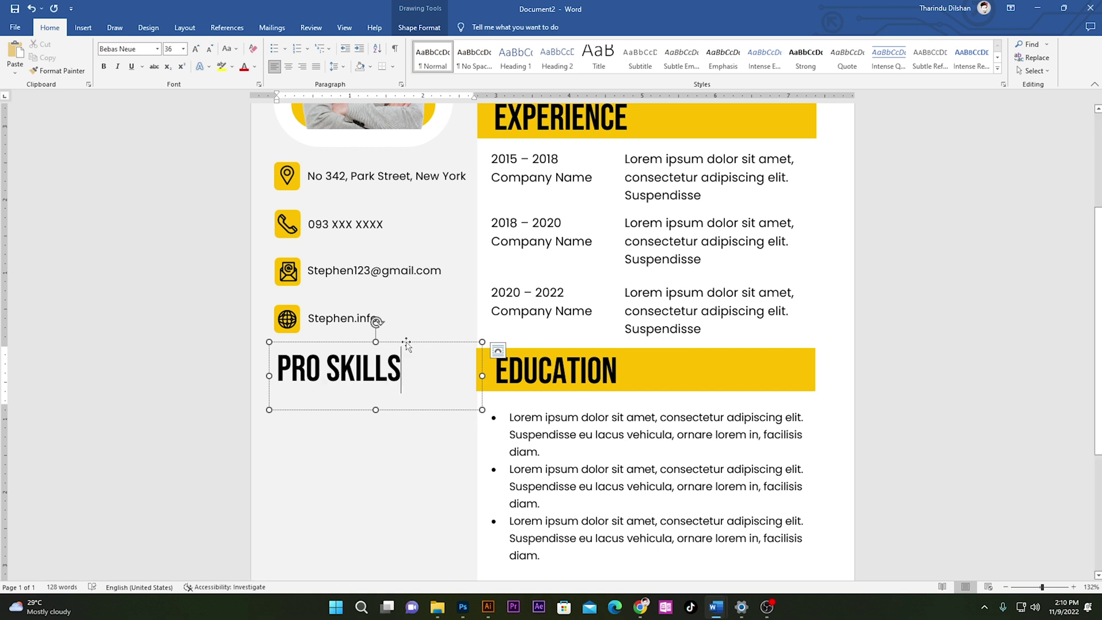
click(82, 29)
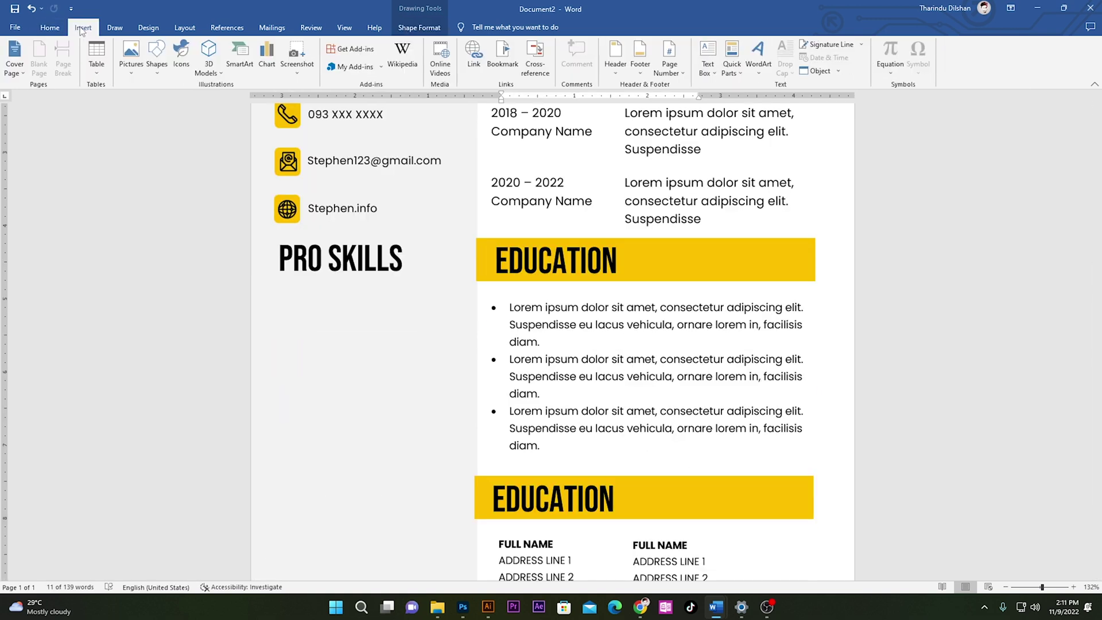
Step: Draw a thin rounded-rectangle bar under PRO SKILLS and fill it peach
click(148, 74)
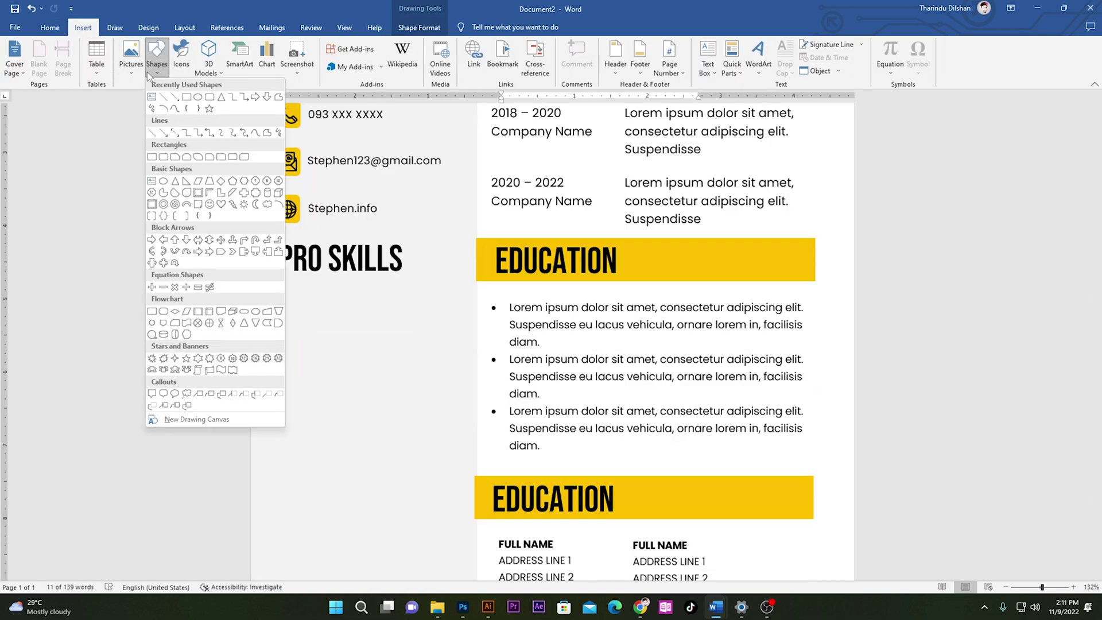
click(210, 98)
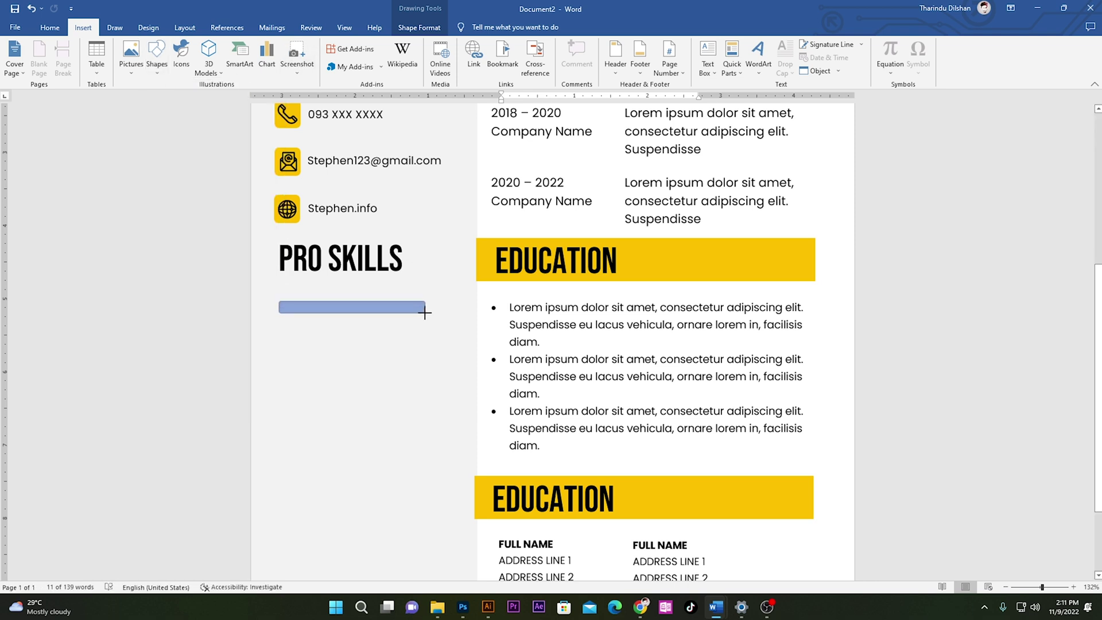
drag(439, 313, 439, 313)
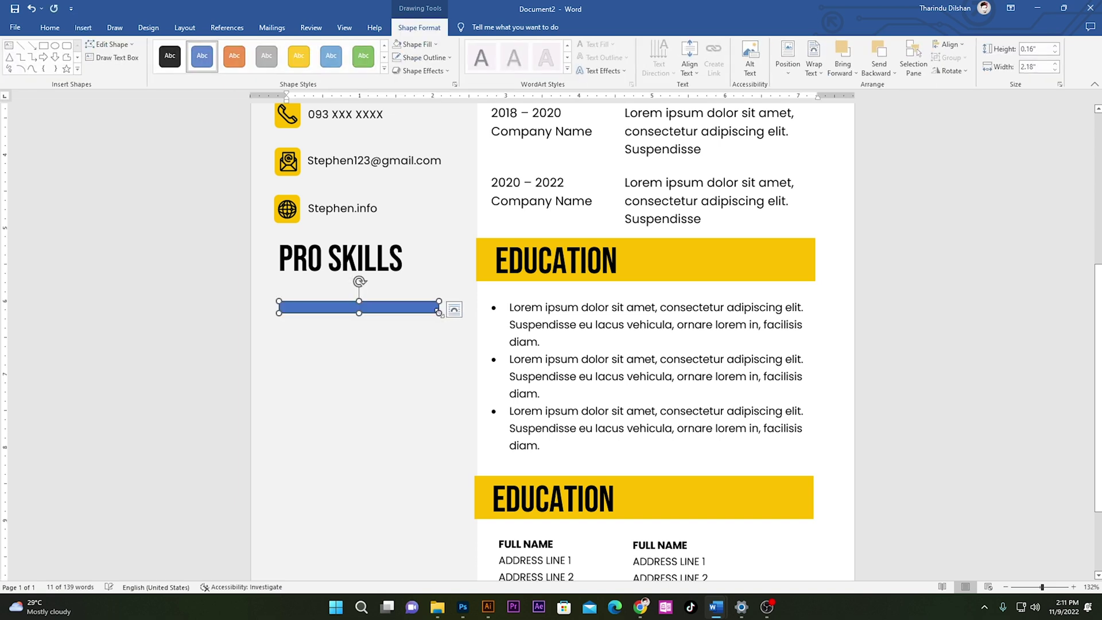
click(416, 44)
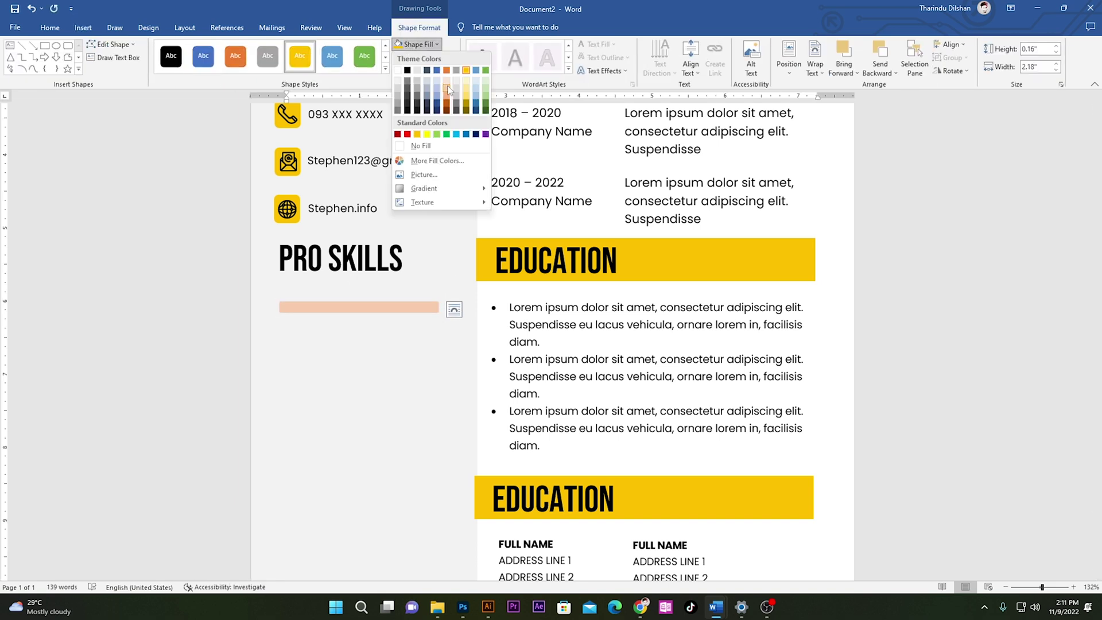
click(447, 89)
Step: Align the bar under the heading and fill it yellow
drag(386, 309, 380, 310)
click(423, 46)
click(466, 70)
scroll(402, 310, up, 8)
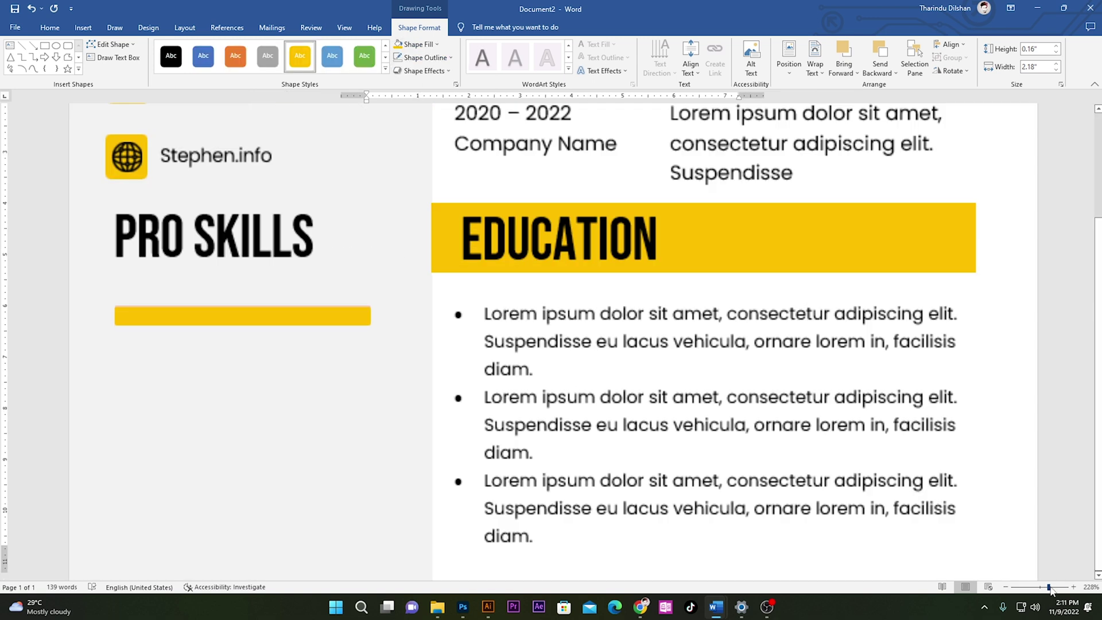
scroll(387, 318, up, 3)
Step: Copy the Stephen.info text box above the bar as a PHP label, then duplicate label and bar
drag(253, 133, 195, 297)
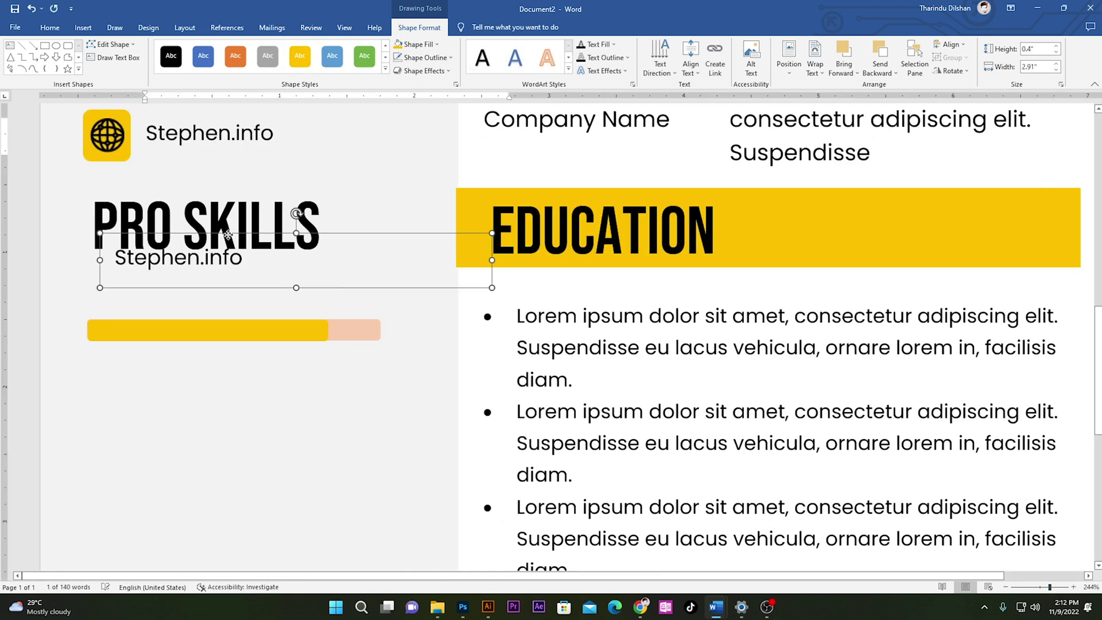
text(PHP)
mouse_move(339, 327)
mouse_down()
mouse_move(319, 173)
mouse_move(319, 396)
mouse_up()
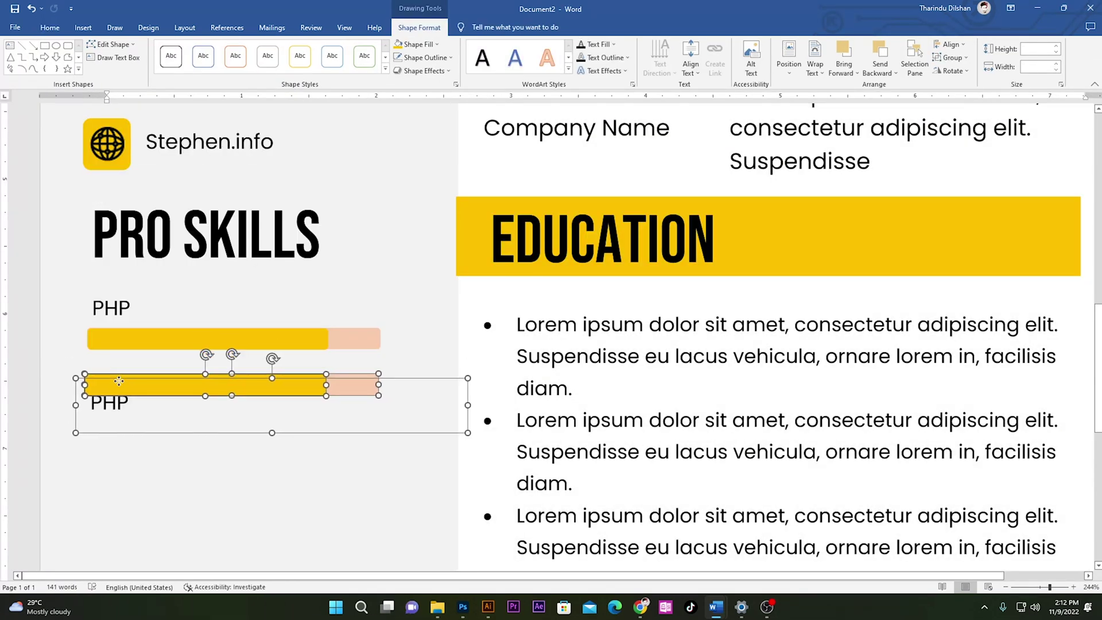